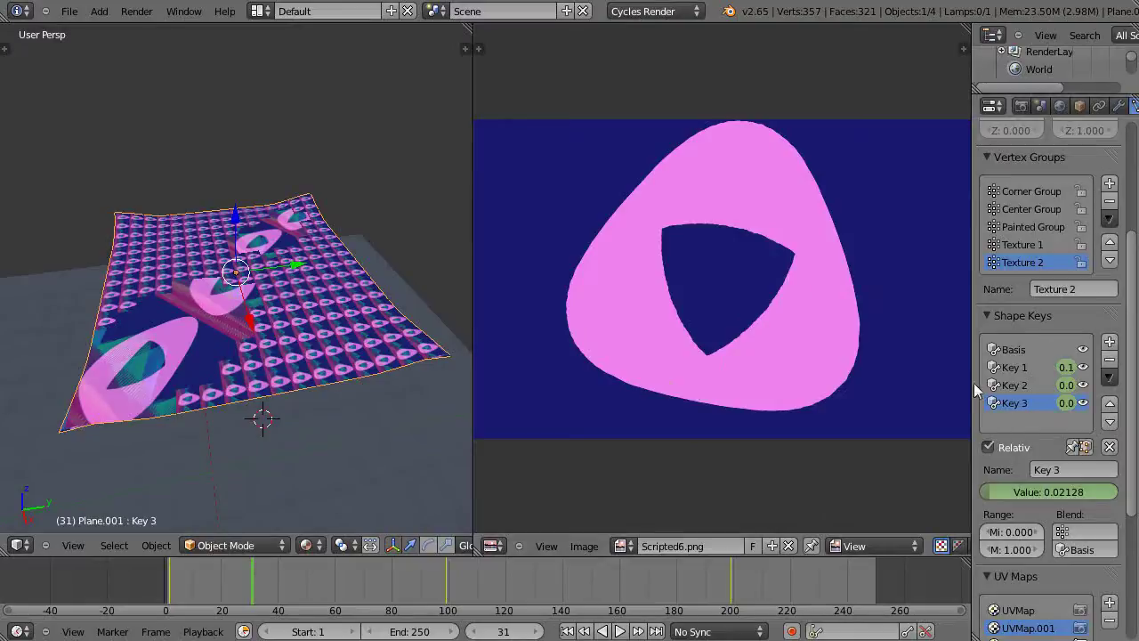
Drag the Properties border left to widen it, then scroll to the shape keys and UV Maps lists
{"action": "scroll", "coordinate": [1049, 404], "scroll_direction": "down", "scroll_amount": 3}
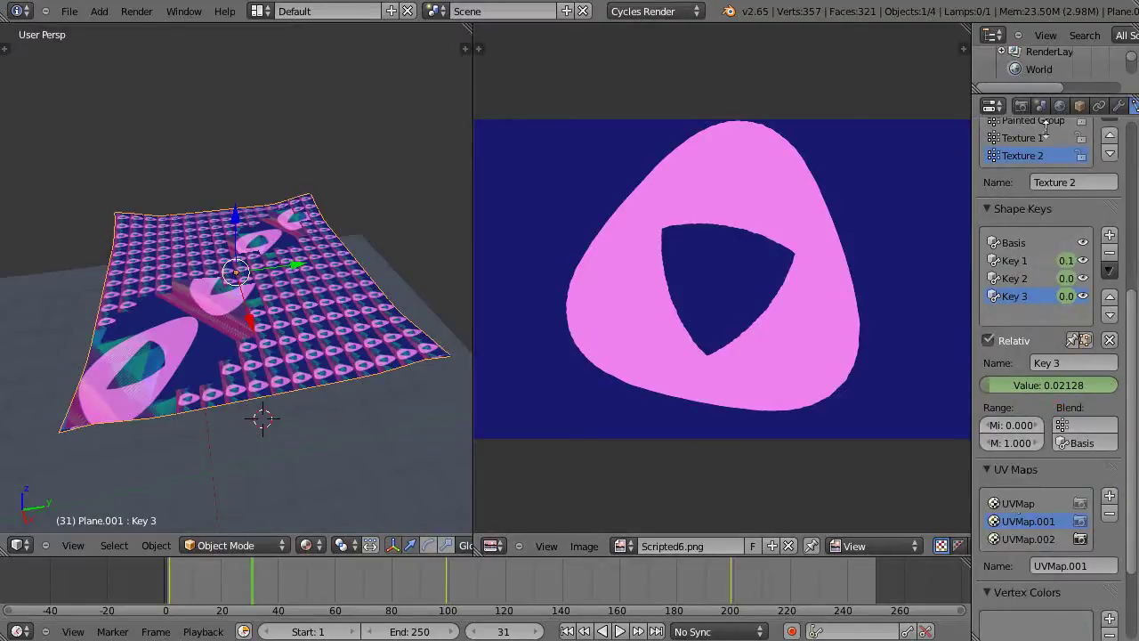
{"action": "left_click_drag", "start_coordinate": [971, 215], "coordinate": [918, 215]}
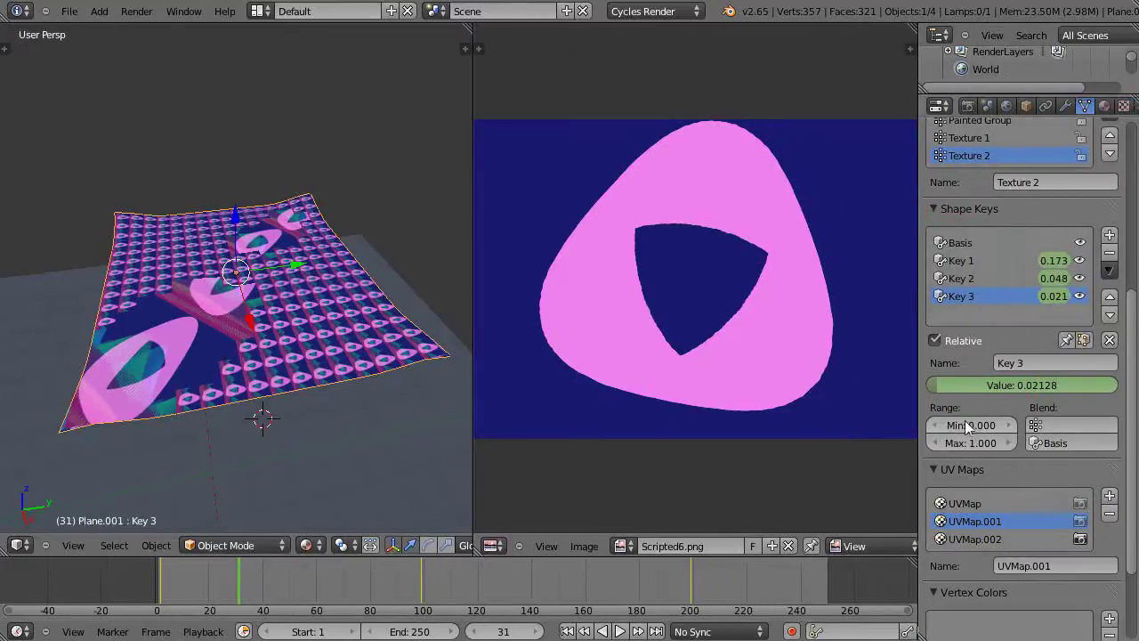
{"action": "scroll", "coordinate": [969, 423], "scroll_direction": "down", "scroll_amount": 3}
{"action": "scroll", "coordinate": [971, 420], "scroll_direction": "up", "scroll_amount": 5}
{"action": "scroll", "coordinate": [974, 416], "scroll_direction": "down", "scroll_amount": 5}
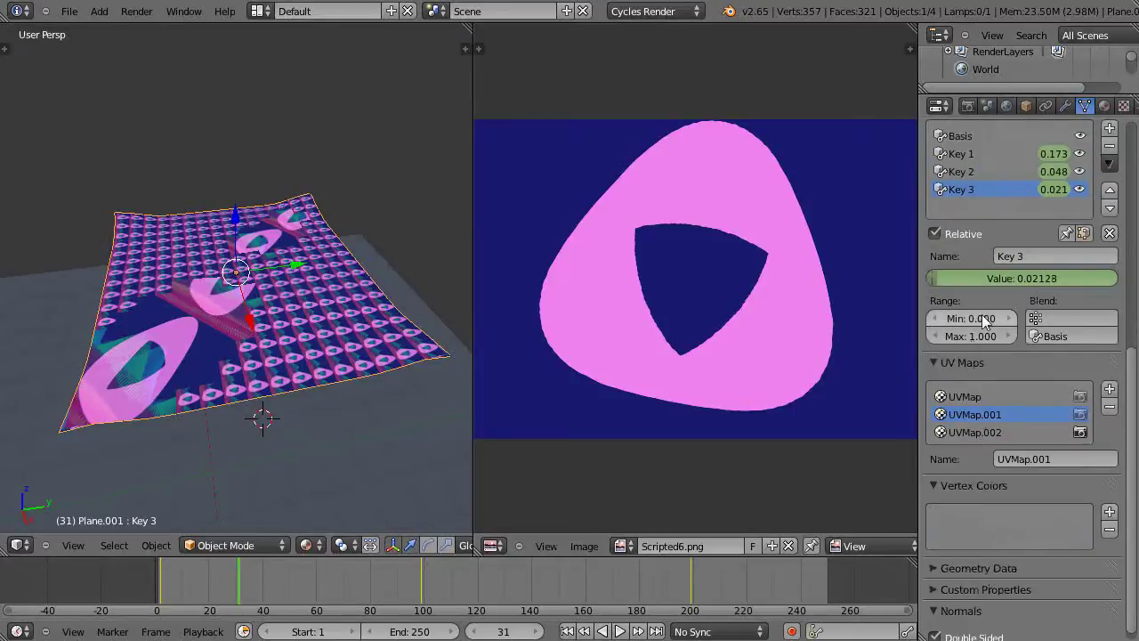
Collapse the Shape Keys panel and make UVMap the active UV map
{"action": "scroll", "coordinate": [950, 262], "scroll_direction": "up", "scroll_amount": 1}
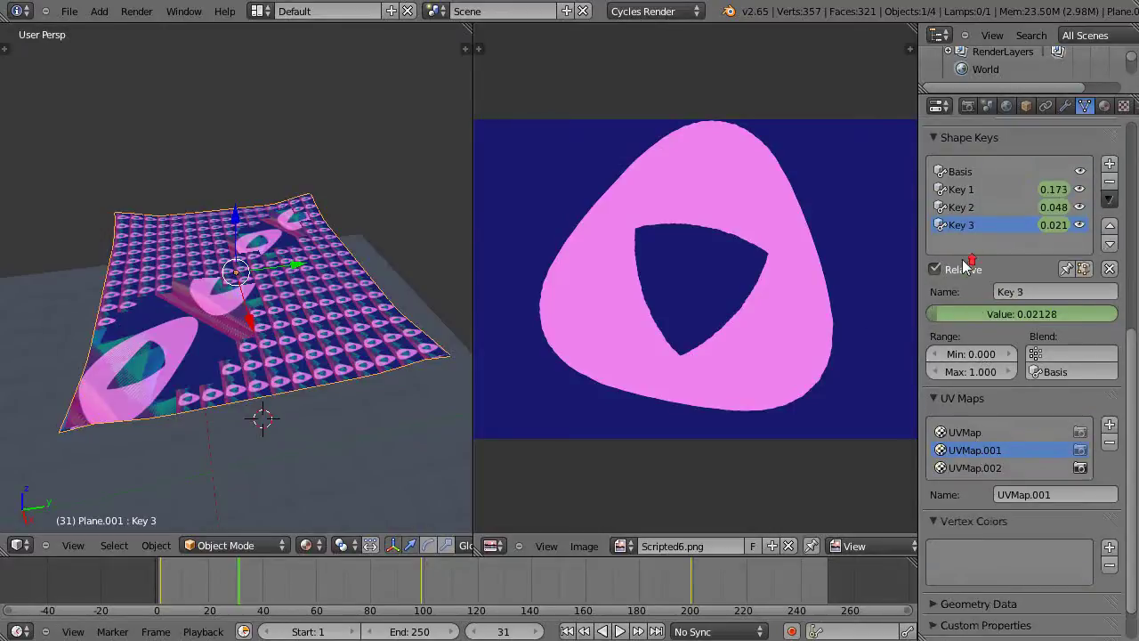
{"action": "left_click", "coordinate": [933, 138]}
{"action": "left_click", "coordinate": [963, 334]}
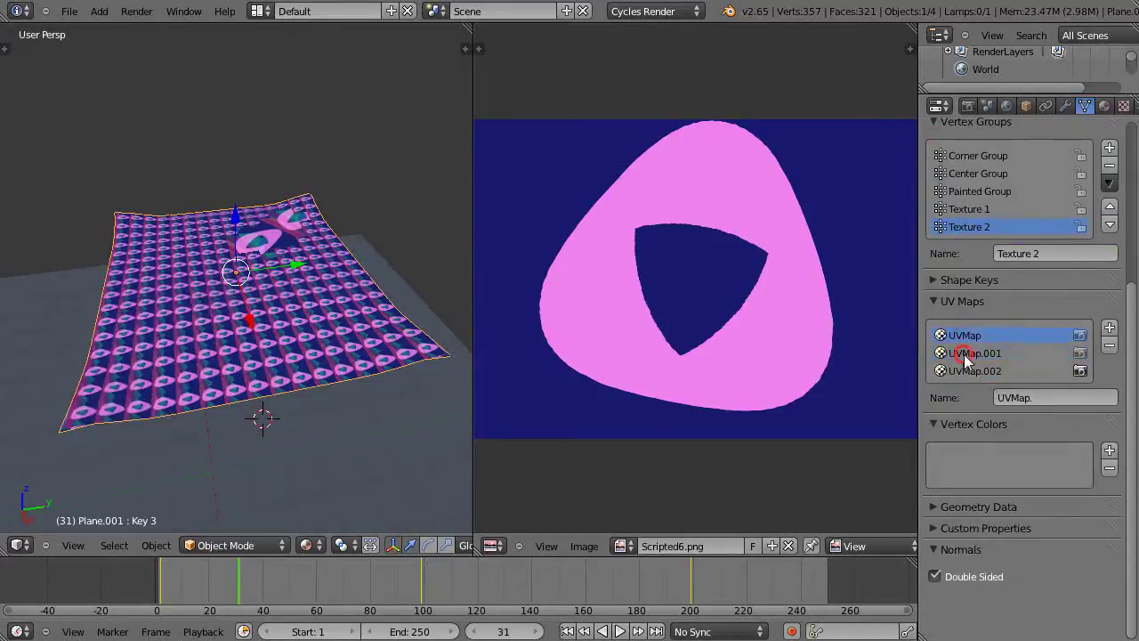
{"action": "left_click", "coordinate": [964, 353]}
{"action": "scroll", "coordinate": [964, 352], "scroll_direction": "down", "scroll_amount": 1, "text": "ctrl"}
{"action": "scroll", "coordinate": [964, 352], "scroll_direction": "up", "scroll_amount": 2, "text": "ctrl"}
Compare UVMap.001 and UVMap.002 against UVMap, settling on UVMap.001 as active
{"action": "left_click", "coordinate": [963, 355]}
{"action": "left_click", "coordinate": [963, 368]}
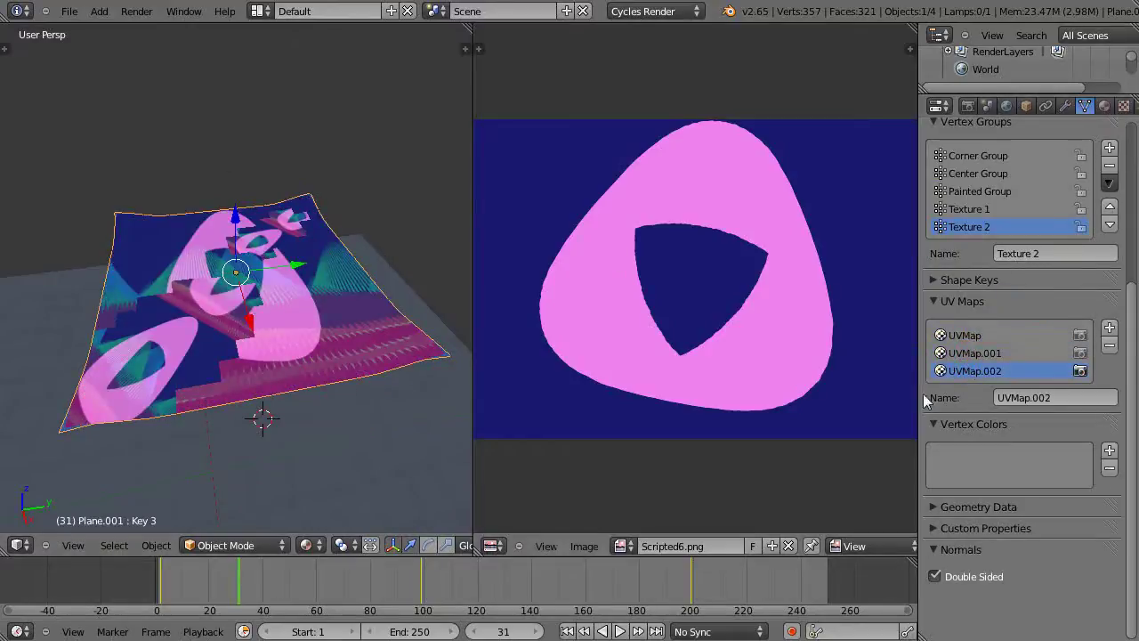
{"action": "left_click", "coordinate": [964, 351]}
{"action": "left_click", "coordinate": [954, 338]}
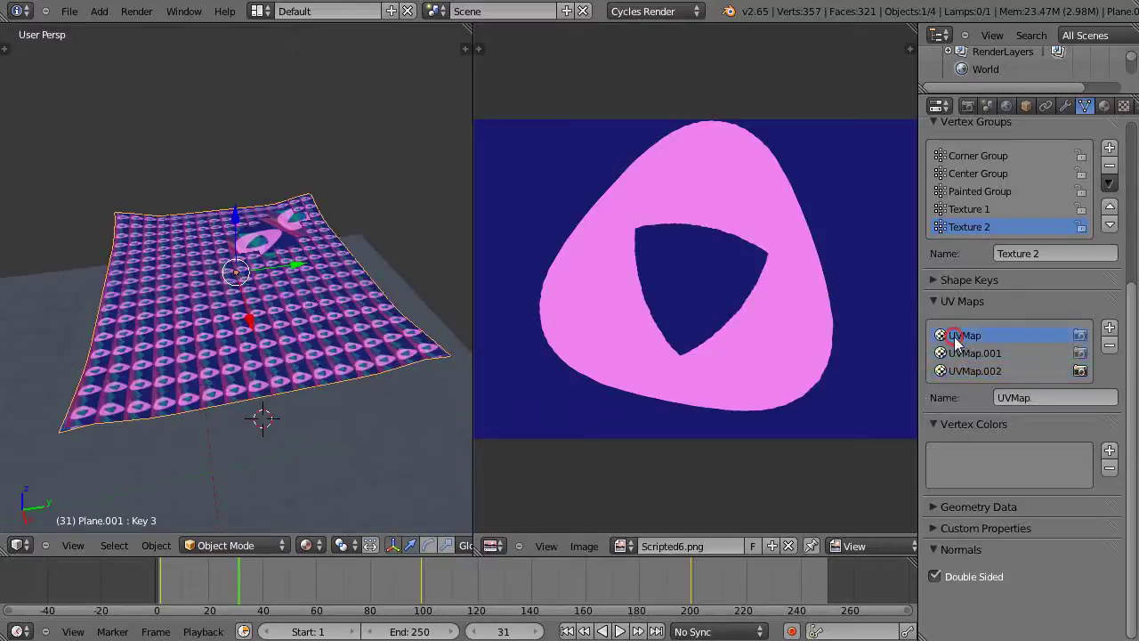
{"action": "left_click", "coordinate": [957, 348]}
{"action": "left_click", "coordinate": [956, 336]}
{"action": "left_click", "coordinate": [969, 353]}
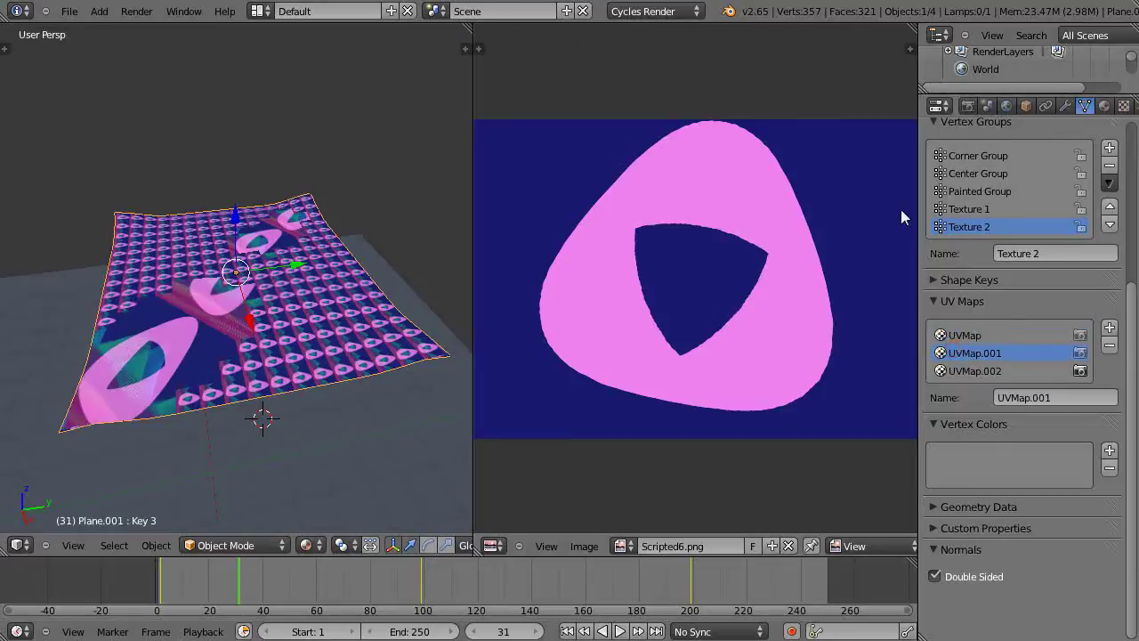
{"action": "scroll", "coordinate": [1010, 171], "scroll_direction": "up", "scroll_amount": 2}
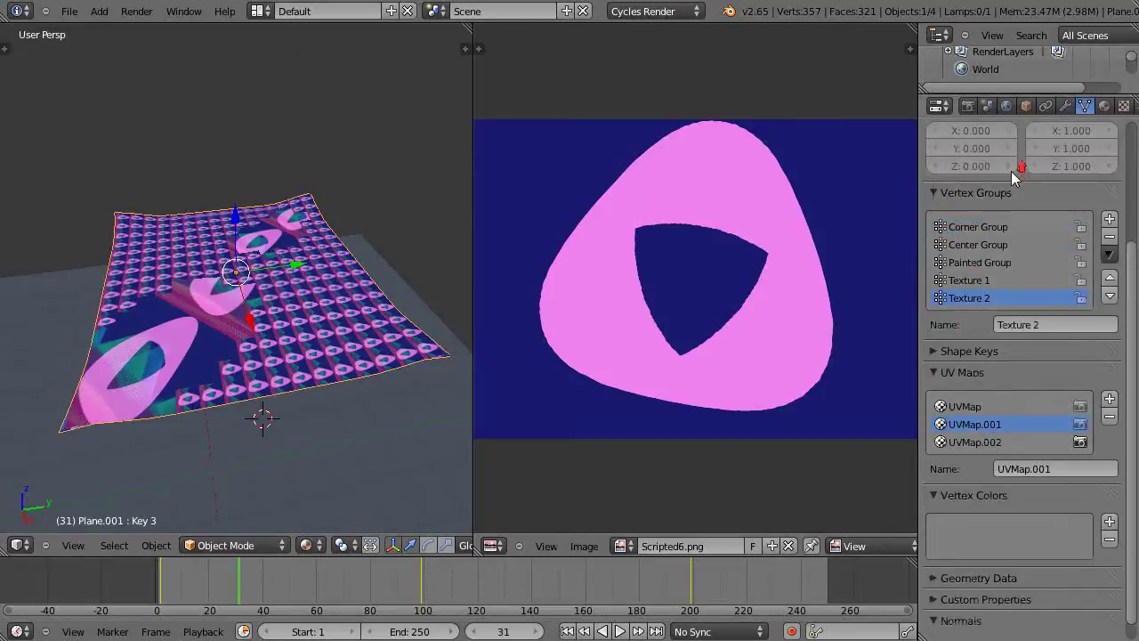
{"action": "left_click", "coordinate": [972, 281]}
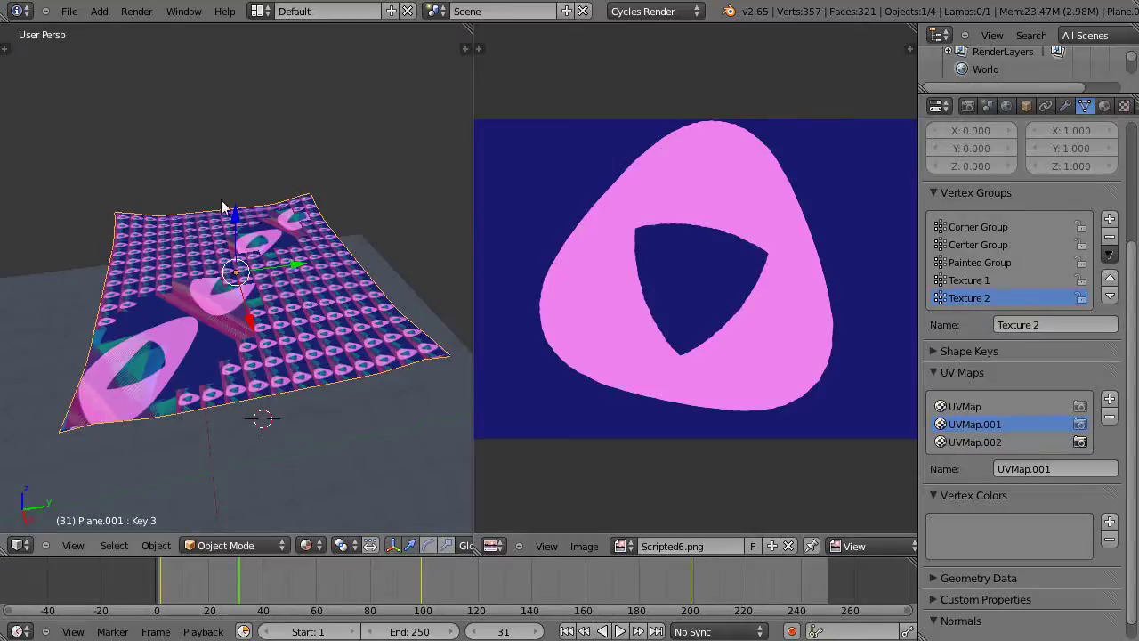
Enter Edit Mode, deselect the Texture 2 group and select only Texture 1's vertices
{"action": "key", "text": "Tab"}
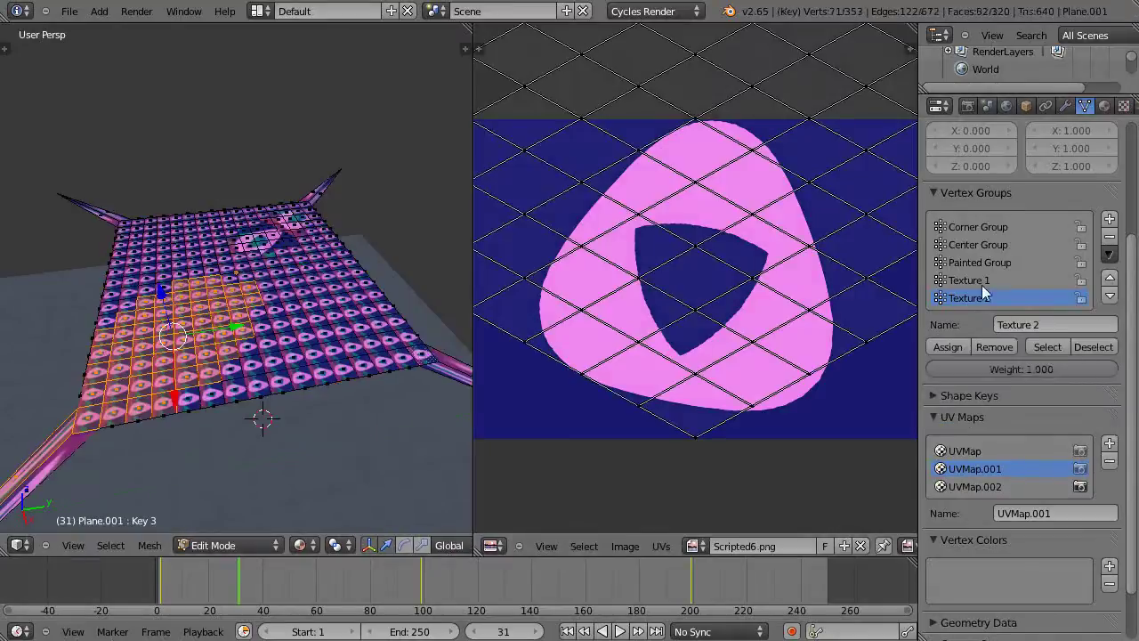
{"action": "left_click", "coordinate": [1078, 347]}
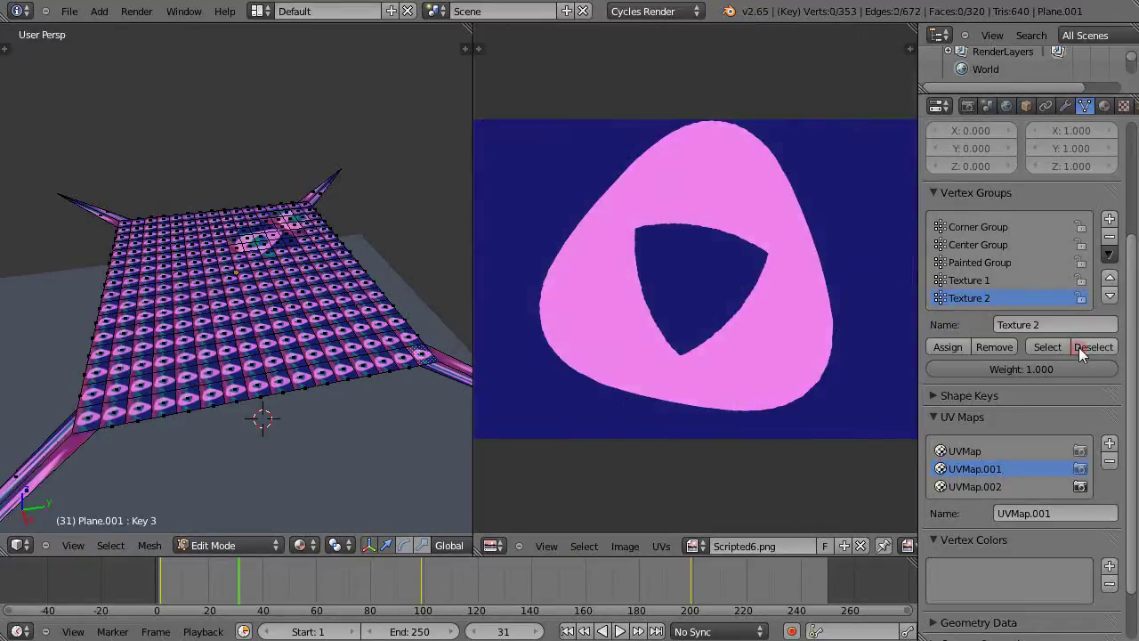
{"action": "left_click", "coordinate": [959, 278]}
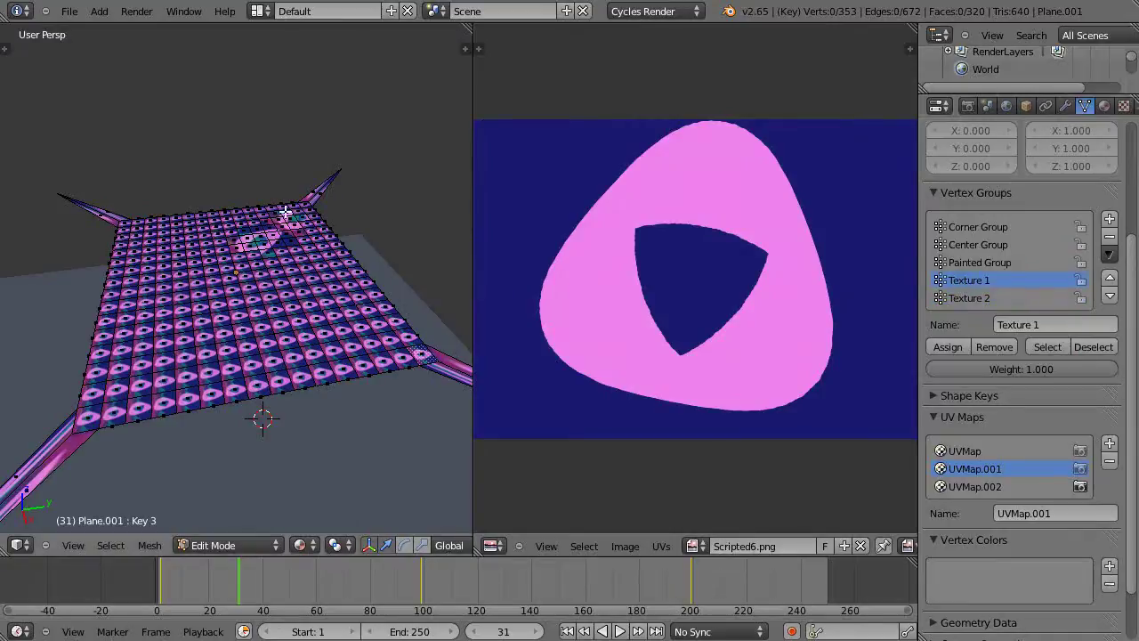
{"action": "left_click", "coordinate": [1045, 347]}
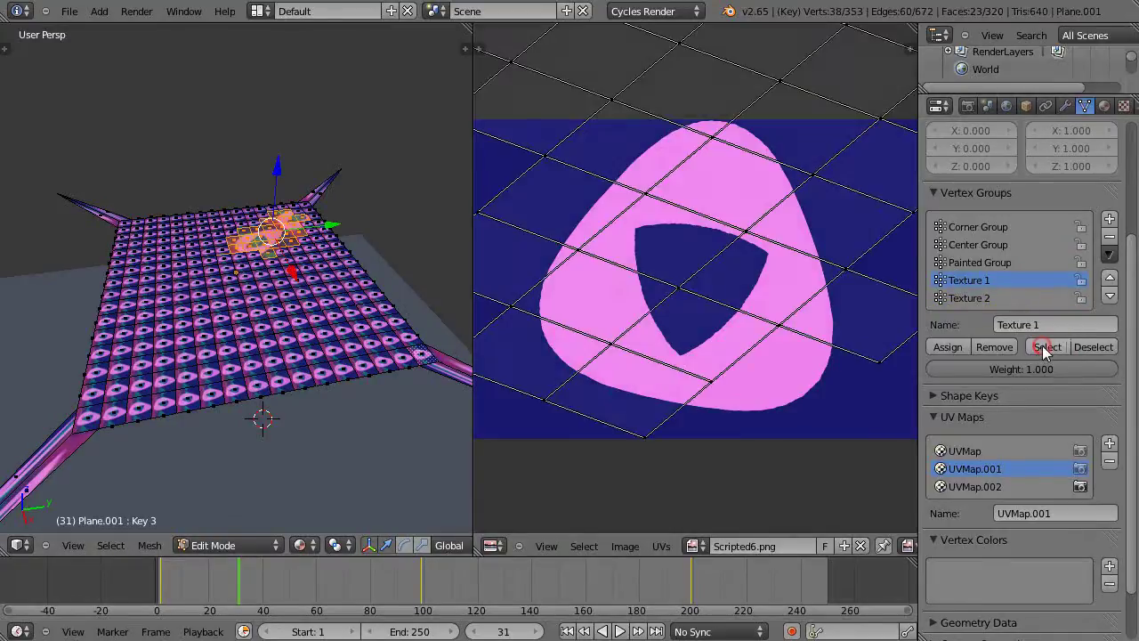
{"action": "scroll", "coordinate": [737, 279], "scroll_direction": "down", "scroll_amount": 3}
{"action": "scroll", "coordinate": [721, 298], "scroll_direction": "up", "scroll_amount": 2}
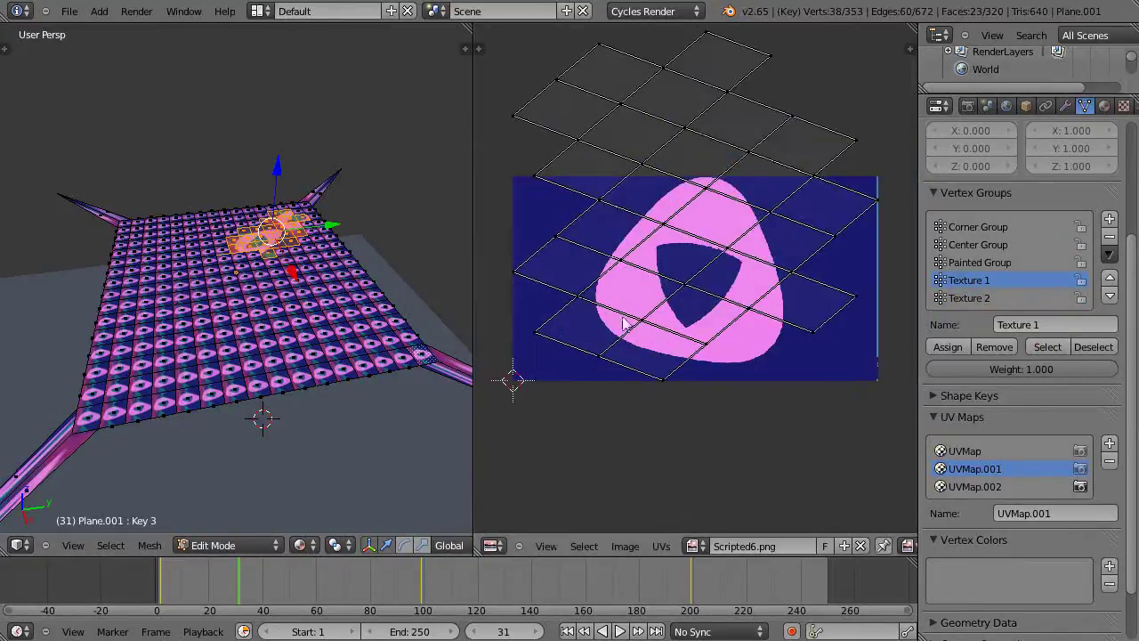
Orbit and zoom the 3D view to look down on the selected vertices
{"action": "middle_click_drag", "start_coordinate": [297, 298], "coordinate": [277, 333]}
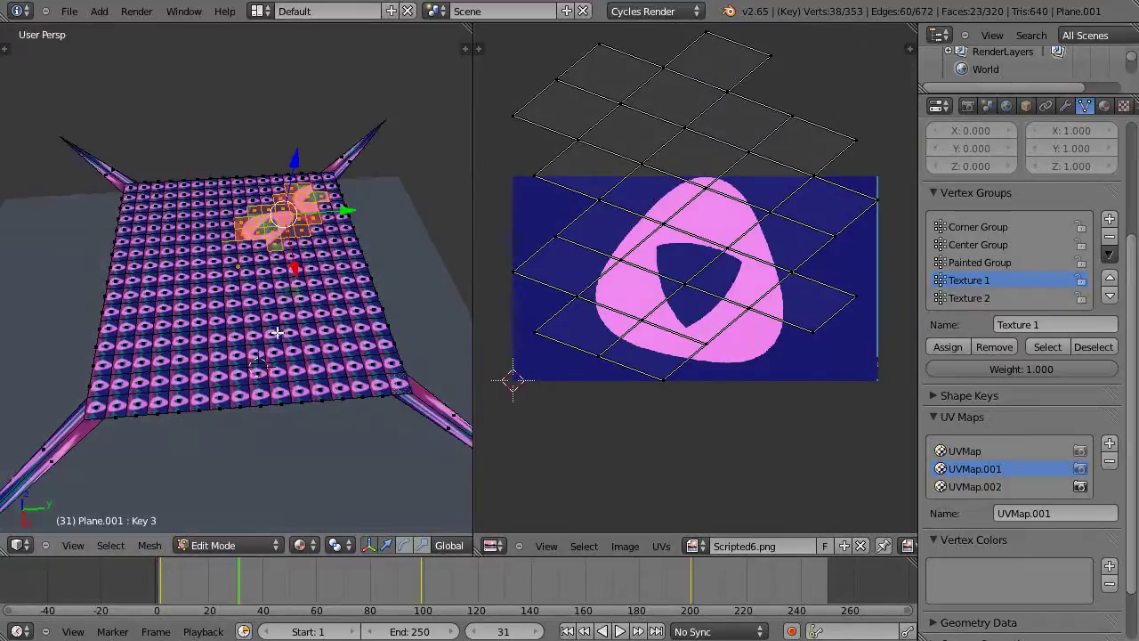
{"action": "middle_click_drag", "start_coordinate": [292, 249], "coordinate": [290, 275]}
{"action": "scroll", "coordinate": [310, 204], "scroll_direction": "up", "scroll_amount": 3}
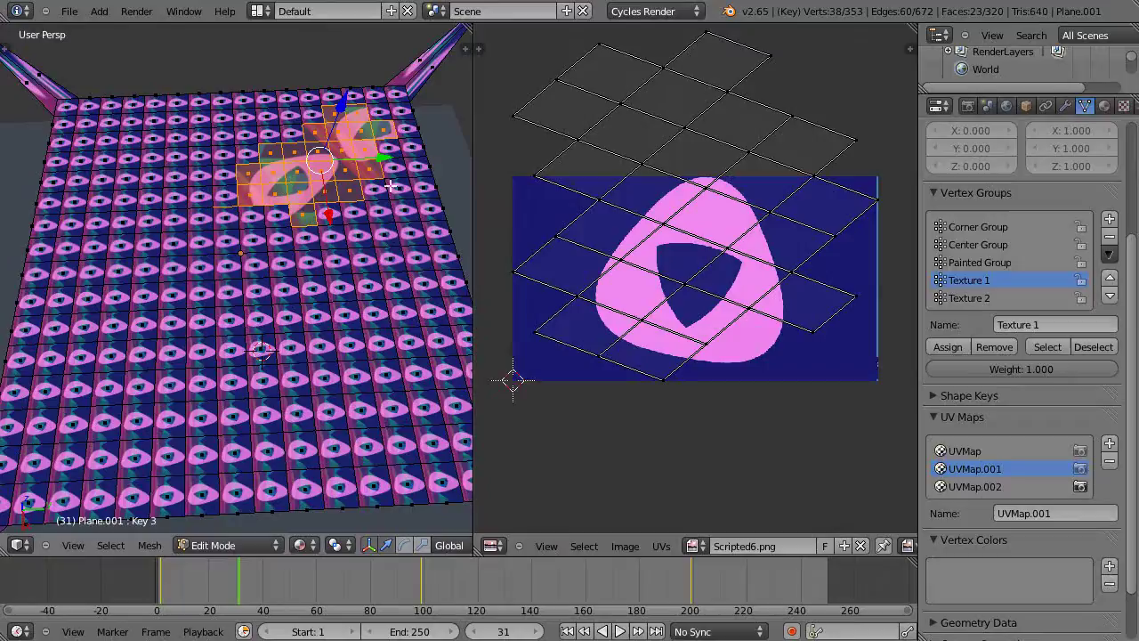
{"action": "scroll", "coordinate": [681, 303], "scroll_direction": "down", "scroll_amount": 2}
{"action": "scroll", "coordinate": [686, 305], "scroll_direction": "up", "scroll_amount": 4}
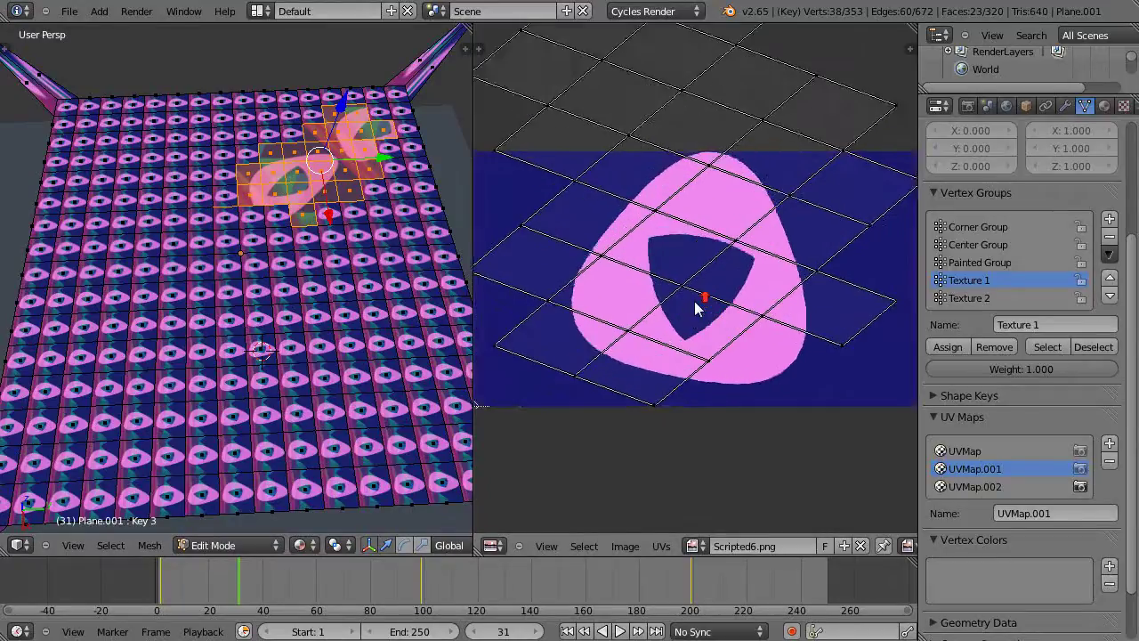
{"action": "scroll", "coordinate": [683, 329], "scroll_direction": "down", "scroll_amount": 2}
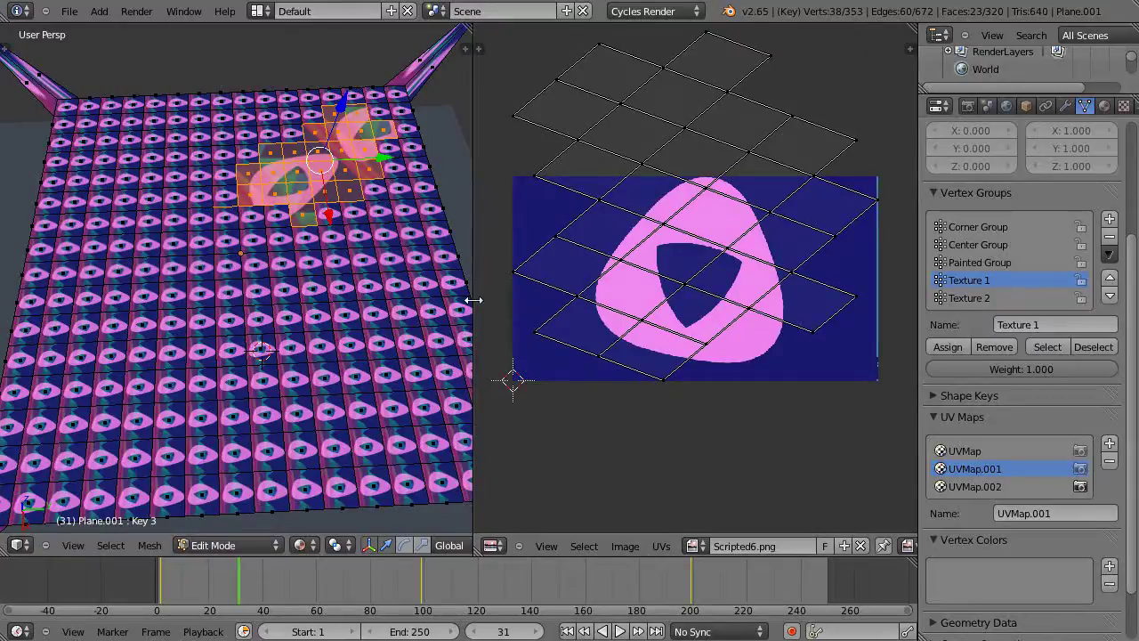
{"action": "left_click_drag", "start_coordinate": [473, 300], "coordinate": [427, 308]}
{"action": "scroll", "coordinate": [1008, 267], "scroll_direction": "up", "scroll_amount": 2}
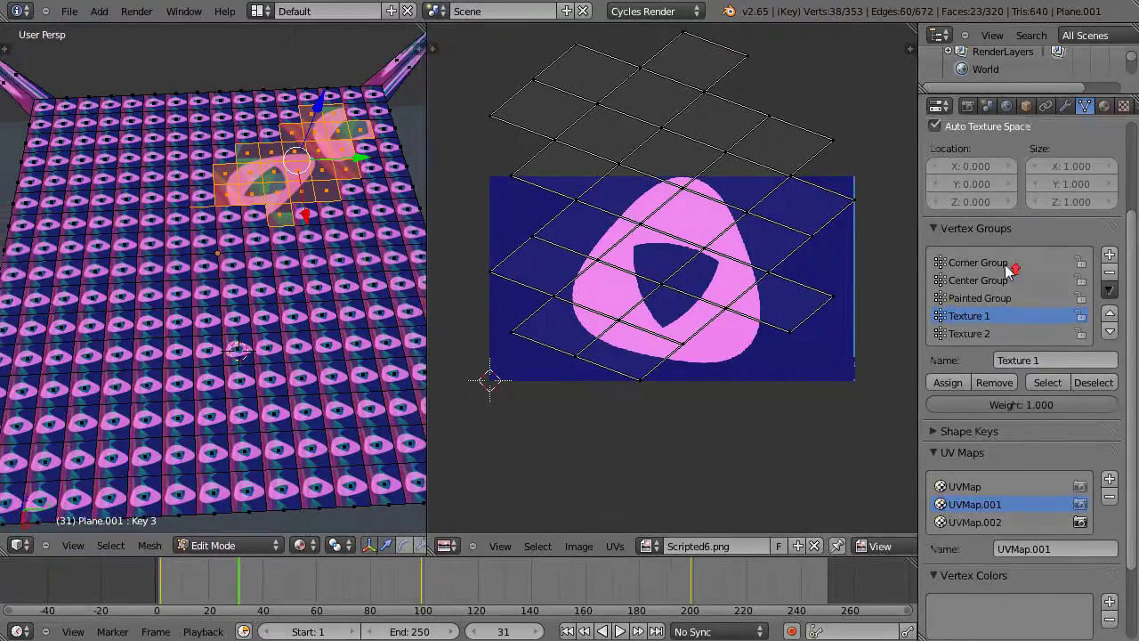
{"action": "scroll", "coordinate": [1008, 267], "scroll_direction": "down", "scroll_amount": 3}
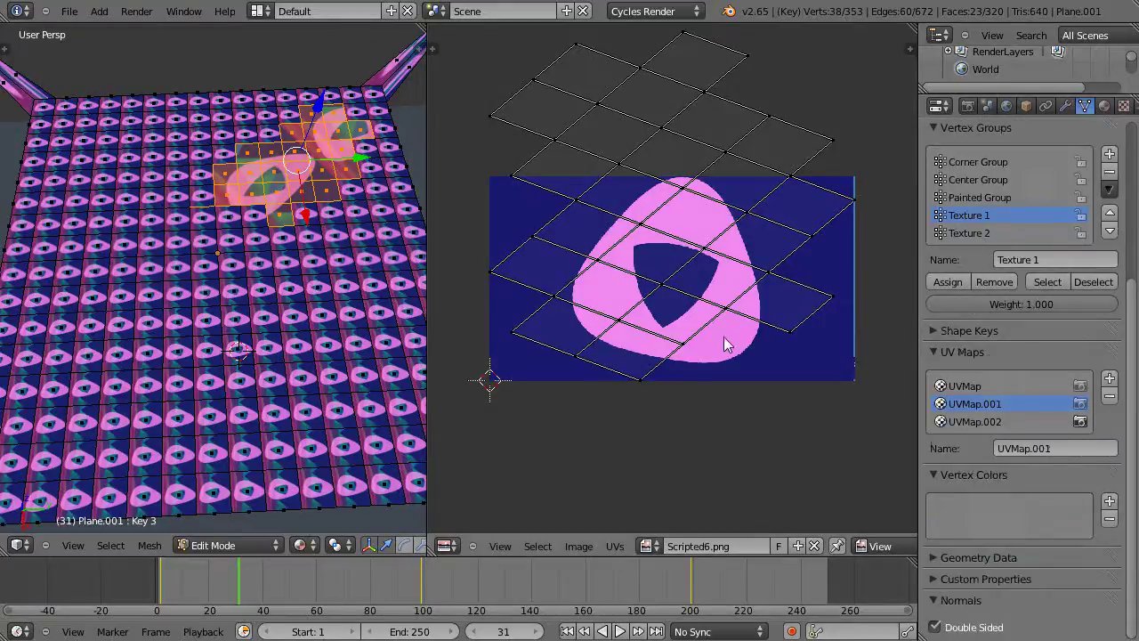
Turn the image area into the Node Editor and widen it leftward
{"action": "left_click", "coordinate": [445, 545]}
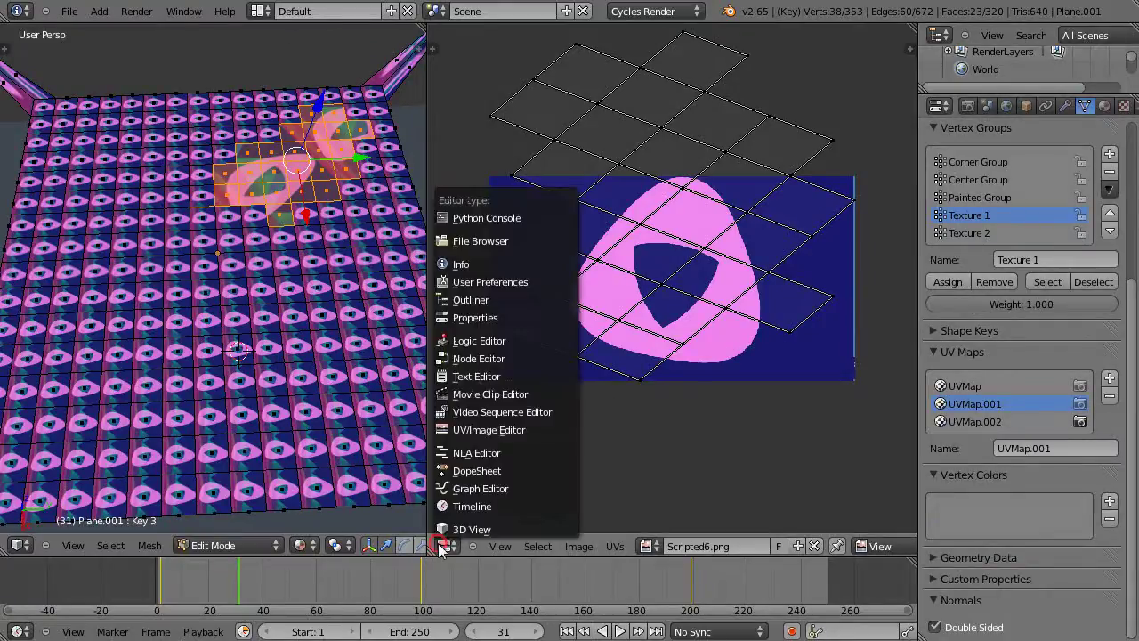
{"action": "left_click", "coordinate": [479, 359]}
{"action": "scroll", "coordinate": [605, 338], "scroll_direction": "up", "scroll_amount": 1}
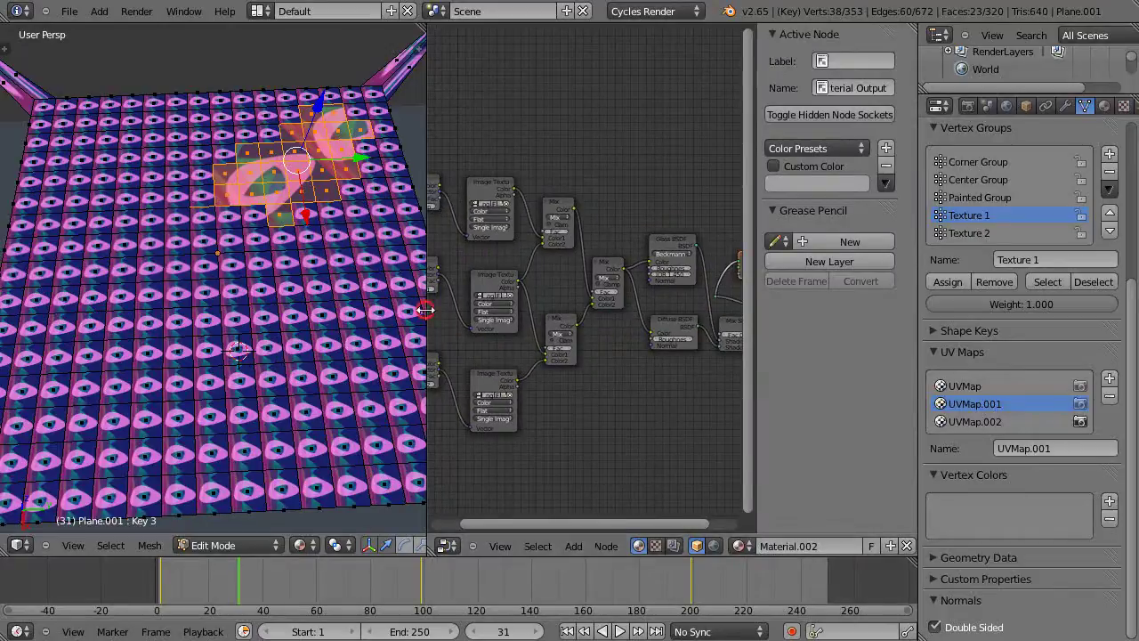
{"action": "left_click_drag", "start_coordinate": [425, 307], "coordinate": [247, 306]}
{"action": "scroll", "coordinate": [610, 318], "scroll_direction": "up", "scroll_amount": 1}
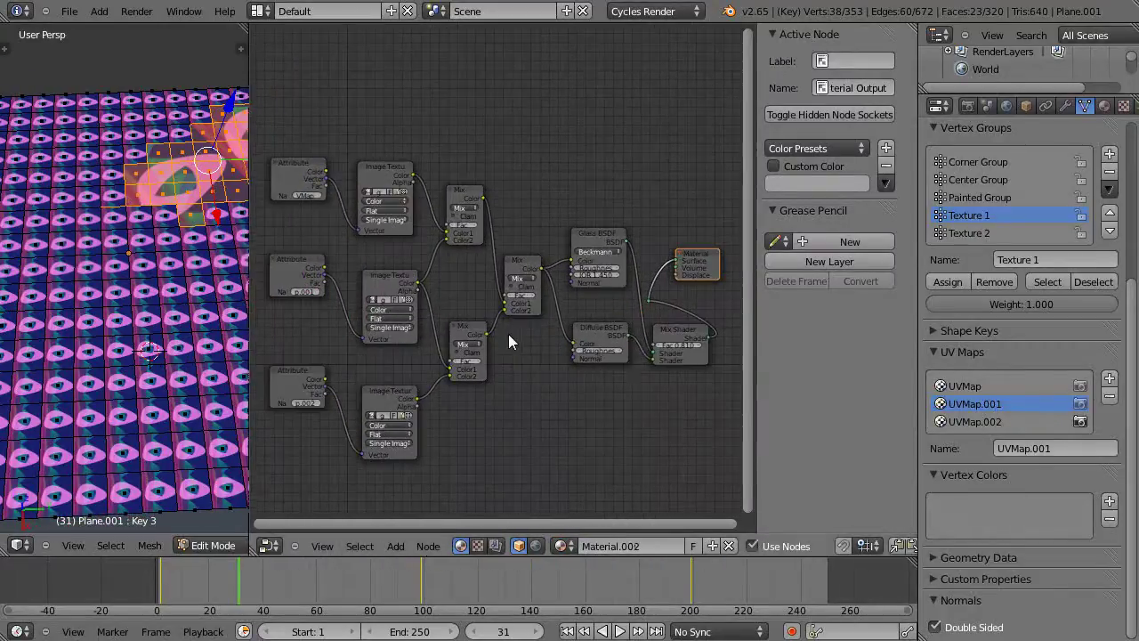
Maximize the Node Editor with Ctrl+Up, zoom and pan over the material tree, then restore
{"action": "key", "text": "ctrl+Up"}
{"action": "scroll", "coordinate": [331, 318], "scroll_direction": "up", "scroll_amount": 1}
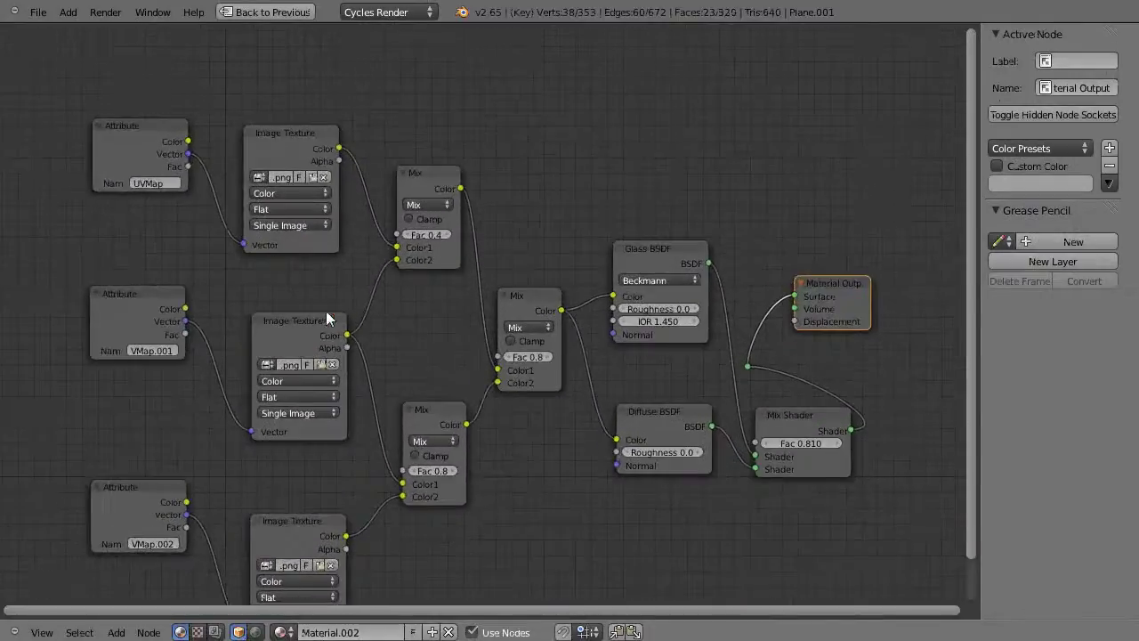
{"action": "scroll", "coordinate": [486, 330], "scroll_direction": "up", "scroll_amount": 1}
{"action": "middle_click_drag", "start_coordinate": [486, 330], "coordinate": [494, 323]}
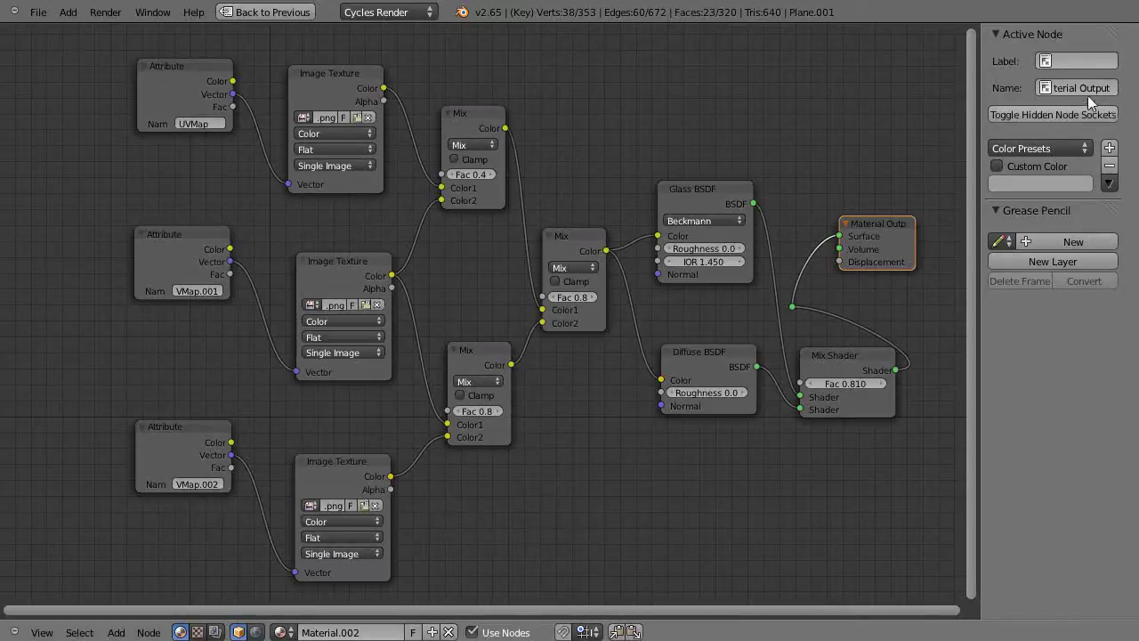
{"action": "key", "text": "ctrl+Up"}
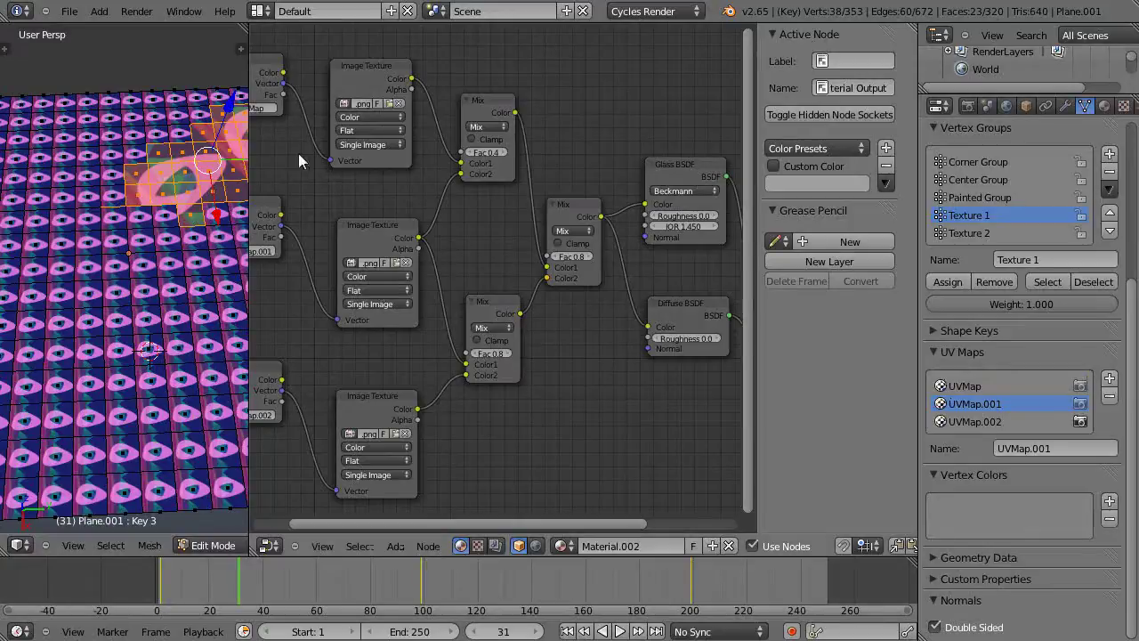
{"action": "scroll", "coordinate": [330, 318], "scroll_direction": "down", "scroll_amount": 1}
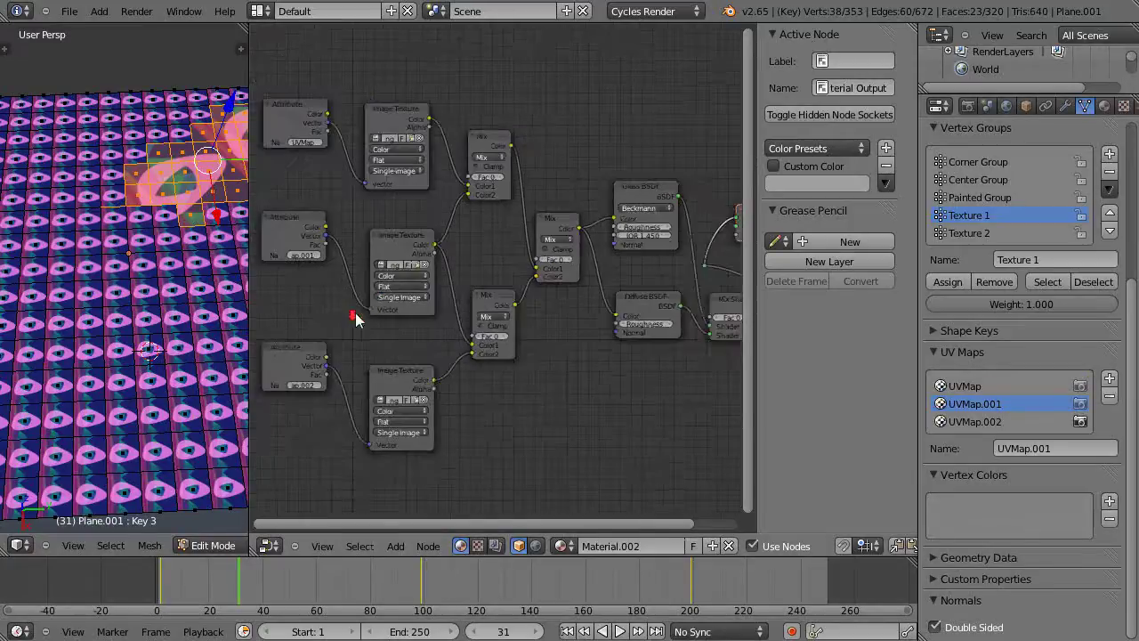
Maximize the Node Editor and browse the Add and Node menus
{"action": "key", "text": "ctrl+Up"}
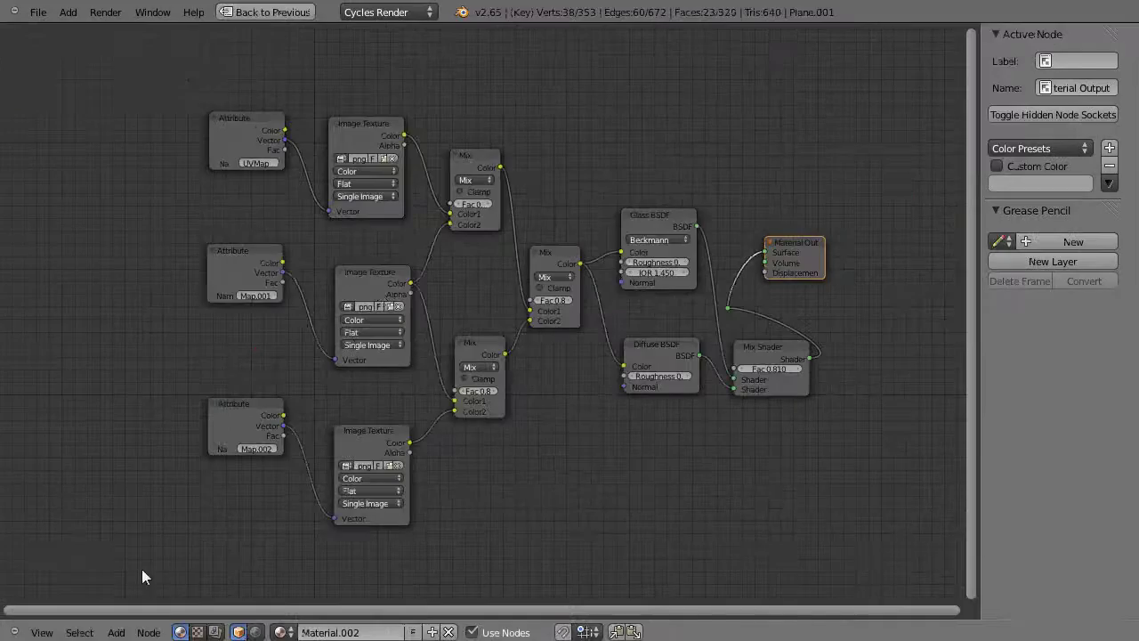
{"action": "left_click", "coordinate": [116, 632]}
{"action": "mouse_move", "coordinate": [142, 598]}
{"action": "scroll", "coordinate": [597, 436], "scroll_direction": "up", "scroll_amount": 2}
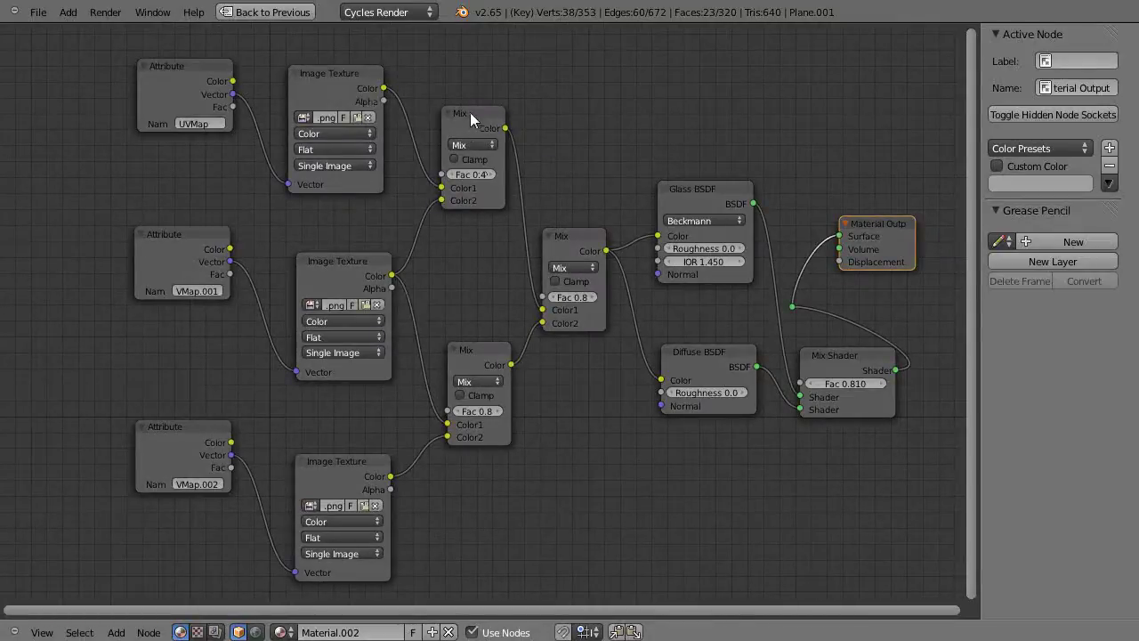
{"action": "left_click", "coordinate": [149, 632]}
{"action": "left_click", "coordinate": [116, 632]}
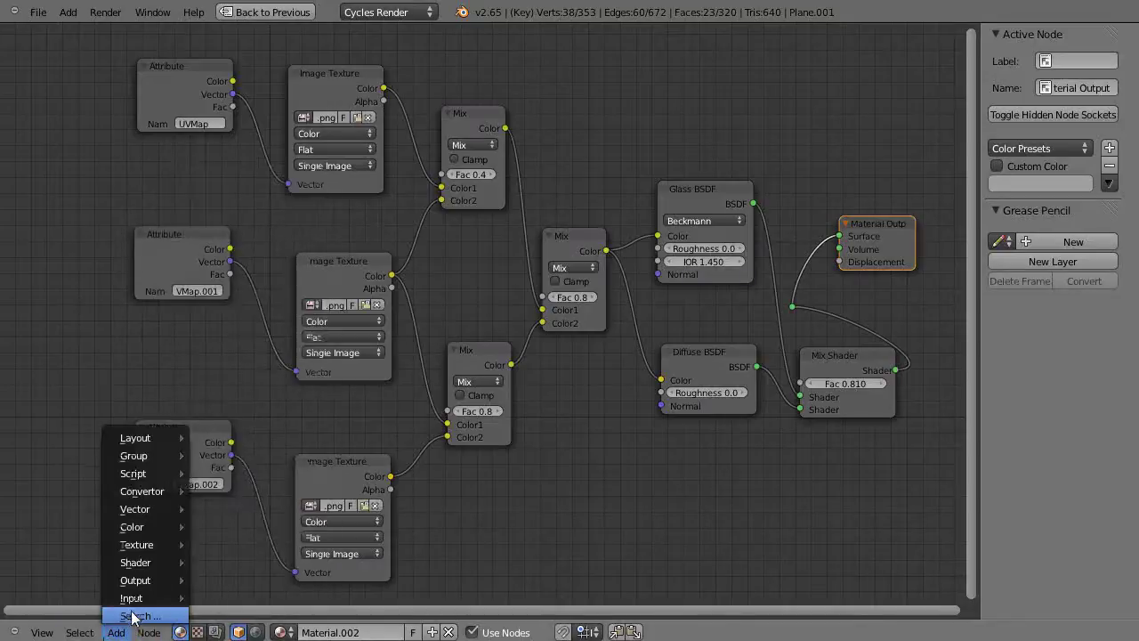
{"action": "mouse_move", "coordinate": [141, 473]}
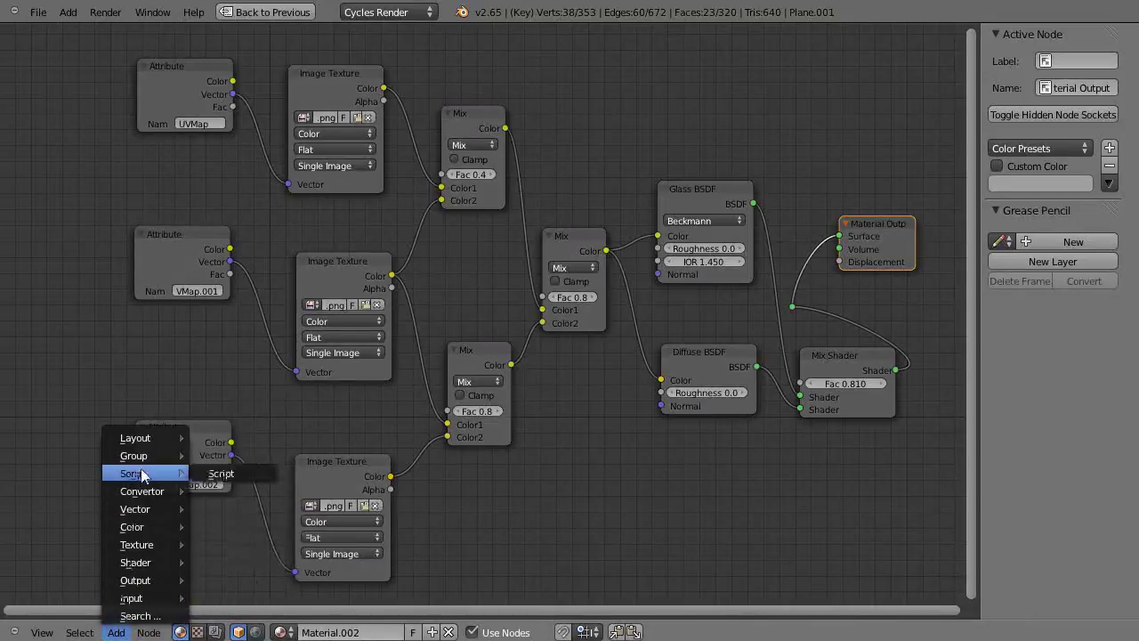
{"action": "mouse_move", "coordinate": [150, 529]}
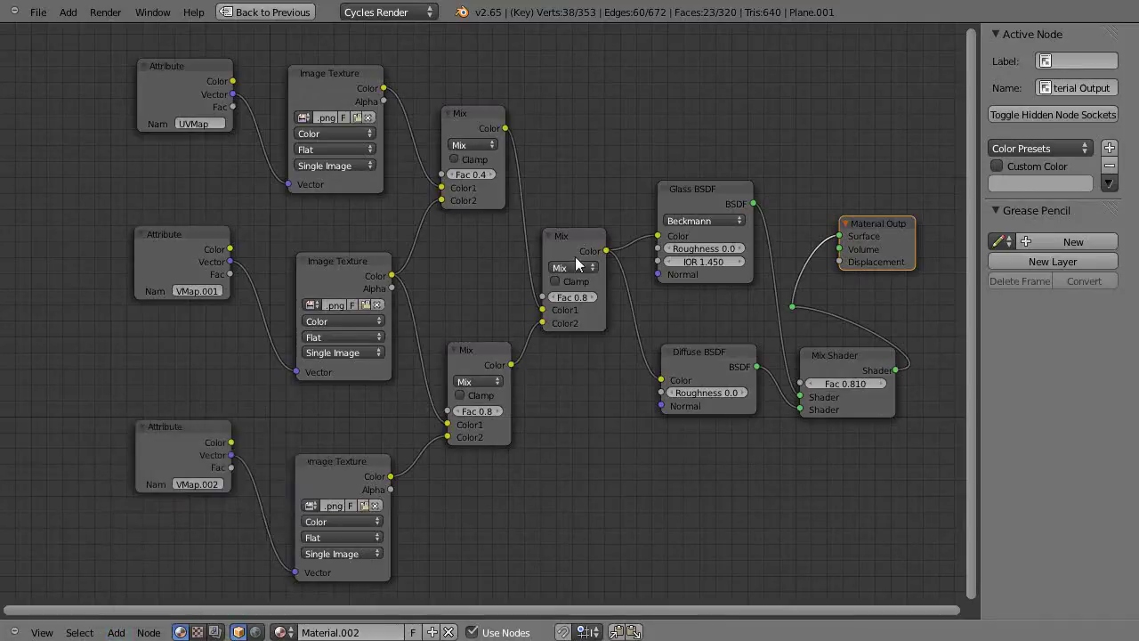
Try the middle Mix Fac at 0.7 then 0.8; nudge Diffuse BSDF, Mix Shader, Material Output
{"action": "left_click", "coordinate": [548, 299]}
{"action": "left_click", "coordinate": [593, 298]}
{"action": "mouse_move", "coordinate": [702, 355]}
{"action": "left_mouse_down"}
{"action": "mouse_move", "coordinate": [682, 371]}
{"action": "mouse_move", "coordinate": [703, 352]}
{"action": "left_mouse_up"}
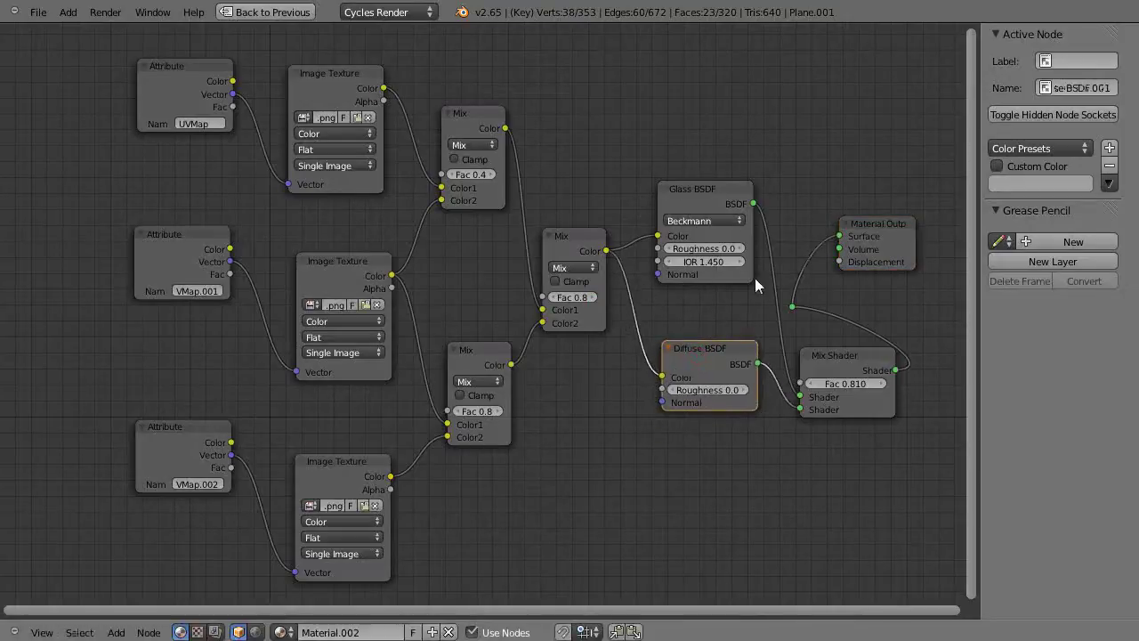
{"action": "left_click_drag", "start_coordinate": [849, 359], "coordinate": [844, 350]}
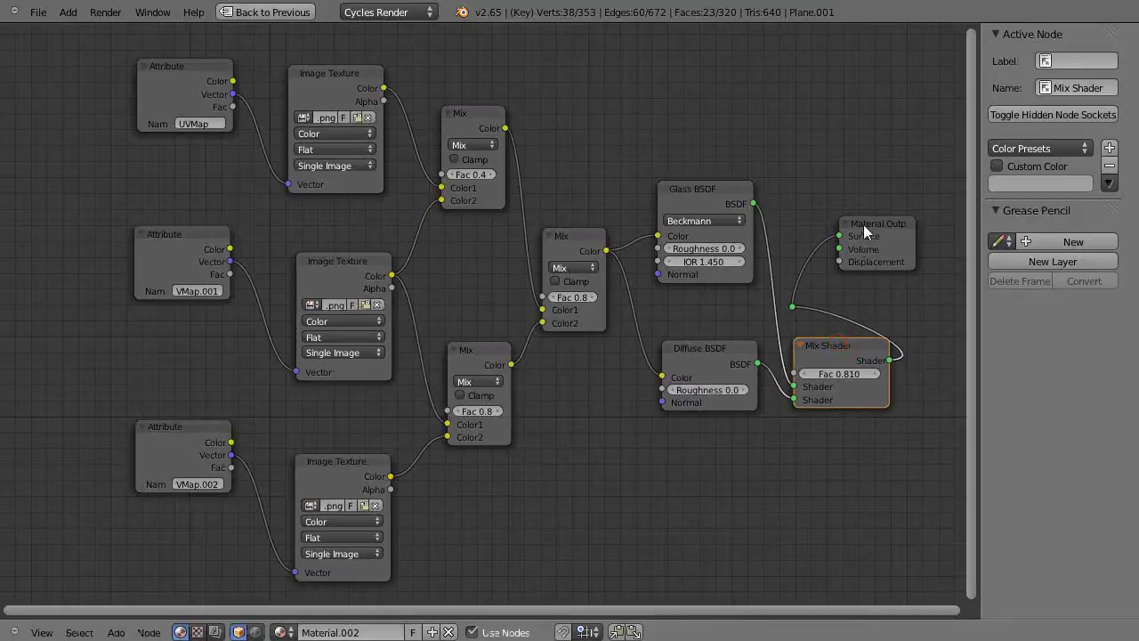
{"action": "left_click_drag", "start_coordinate": [874, 231], "coordinate": [883, 233]}
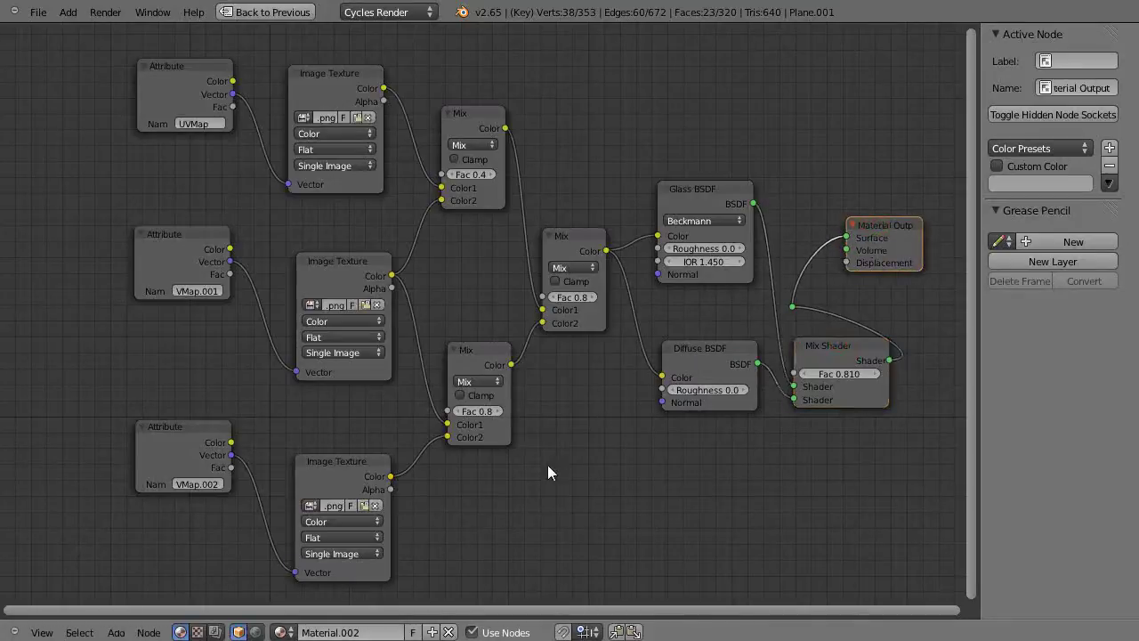
Restore the layout, hide the node sidebar, widen the 3D view to half the window and orbit the plane
{"action": "key", "text": "ctrl+Up"}
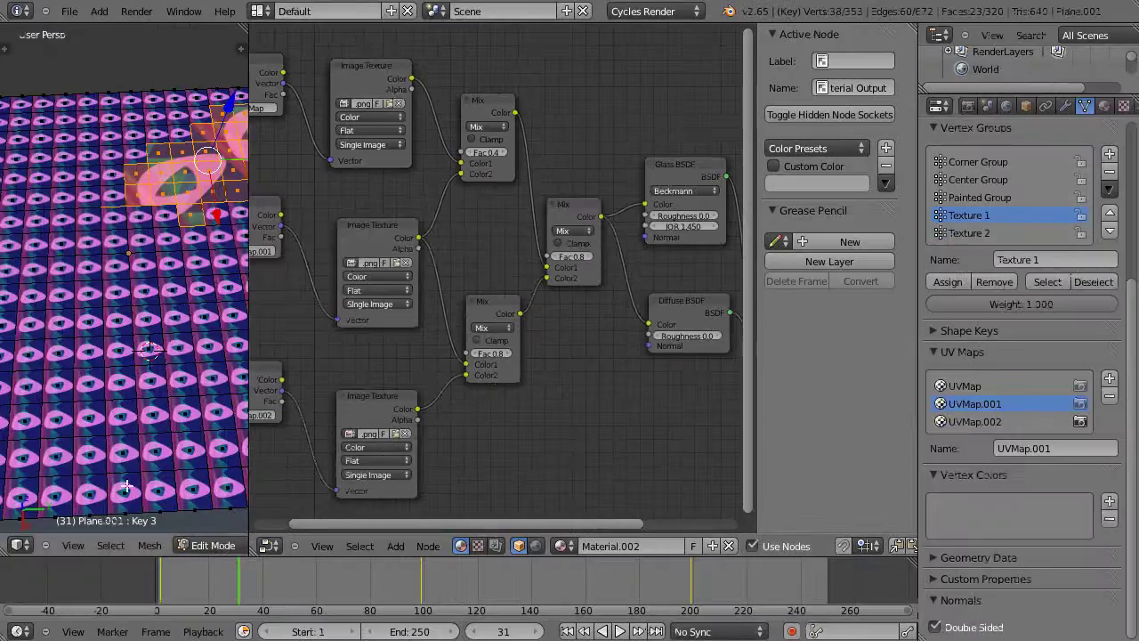
{"action": "key", "text": "n"}
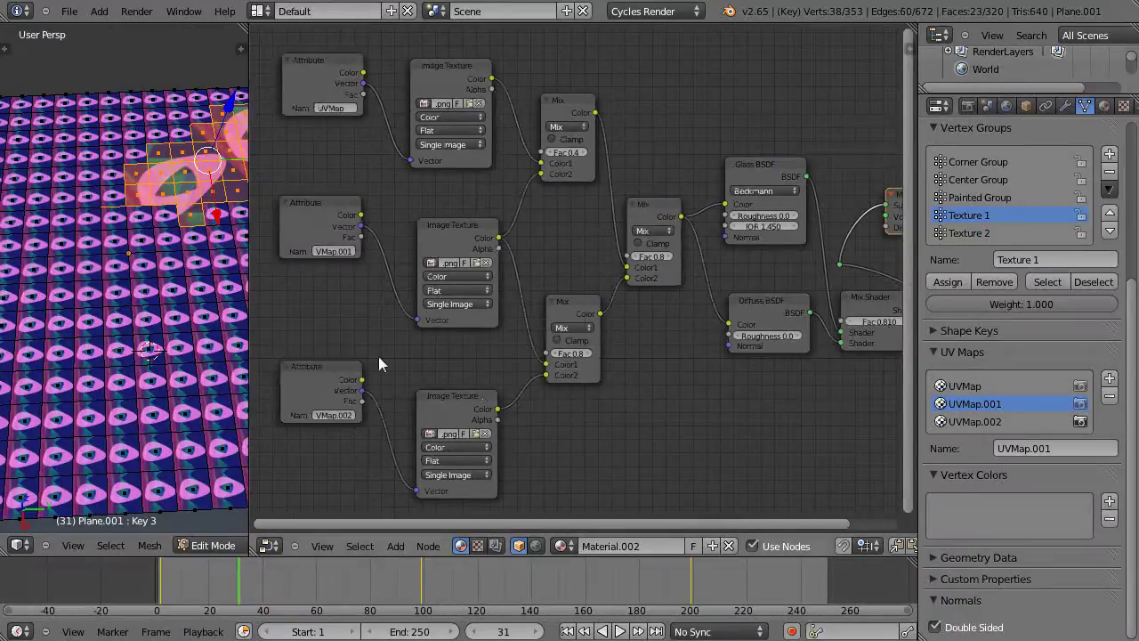
{"action": "left_click_drag", "start_coordinate": [248, 328], "coordinate": [532, 327]}
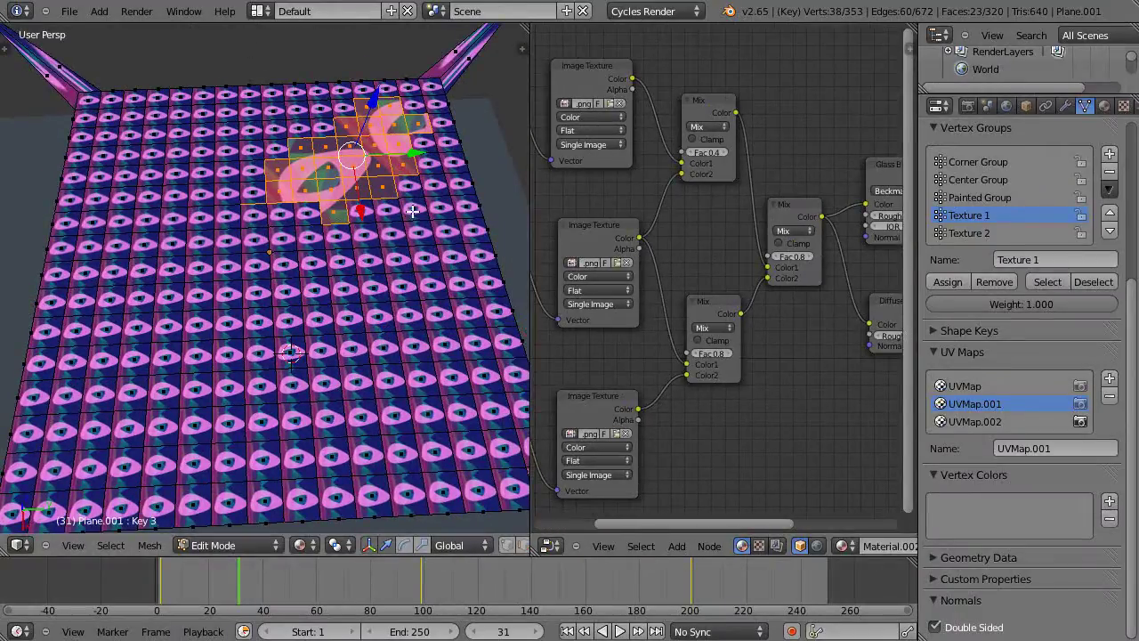
{"action": "scroll", "coordinate": [338, 351], "scroll_direction": "down", "scroll_amount": 4}
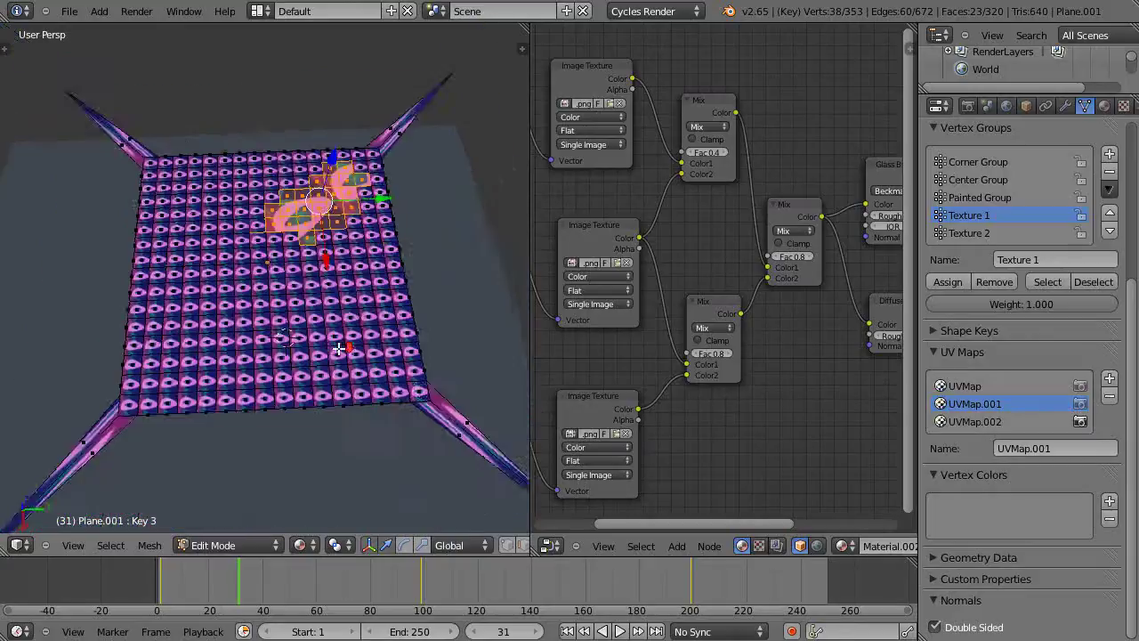
{"action": "scroll", "coordinate": [338, 384], "scroll_direction": "up", "scroll_amount": 2}
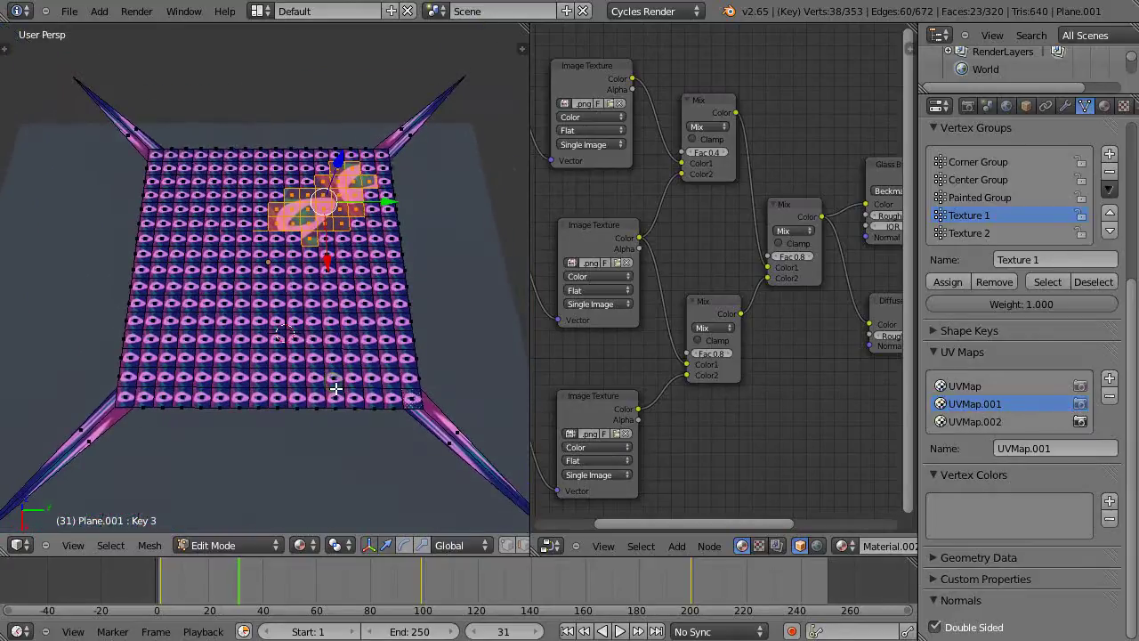
{"action": "scroll", "coordinate": [336, 384], "scroll_direction": "up", "scroll_amount": 1}
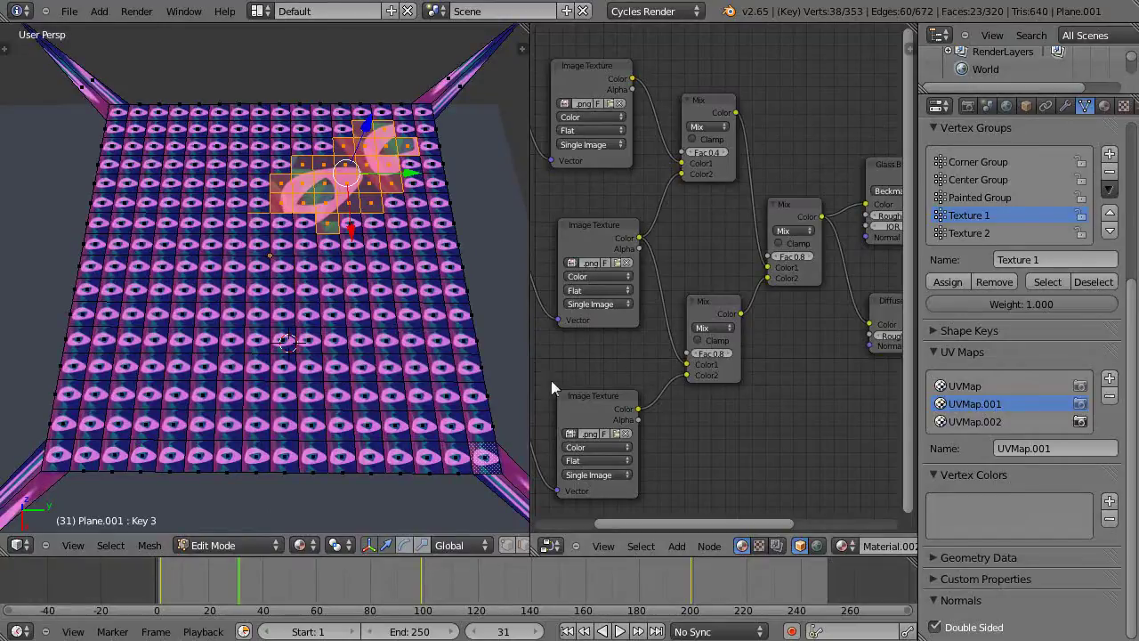
{"action": "scroll", "coordinate": [432, 344], "scroll_direction": "down", "scroll_amount": 4}
{"action": "middle_click_drag", "start_coordinate": [401, 373], "coordinate": [287, 392]}
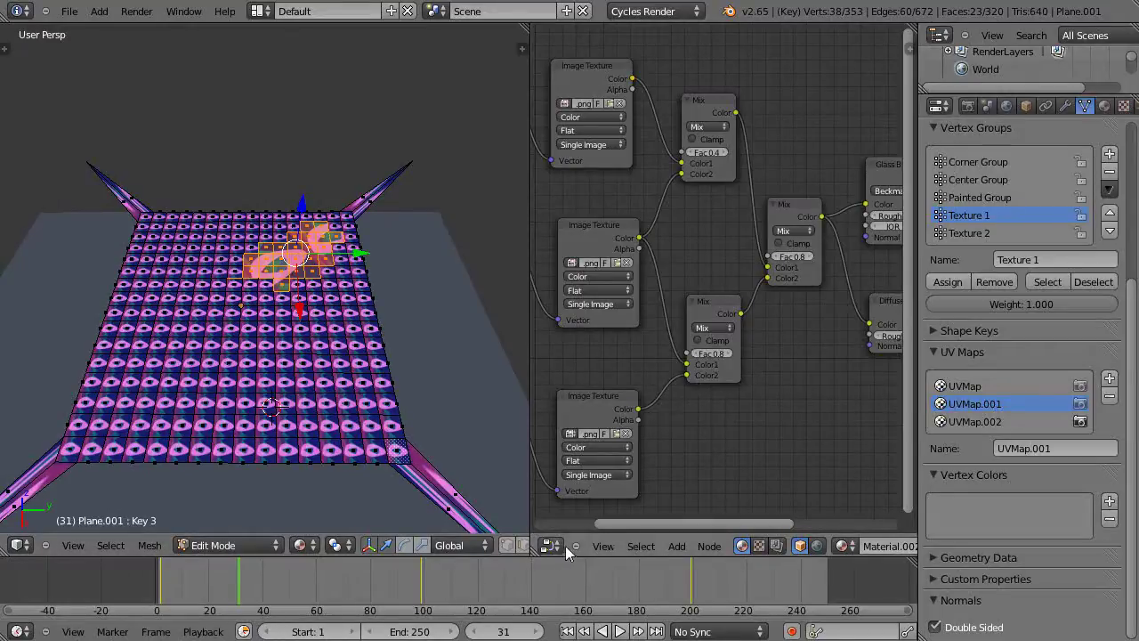
{"action": "scroll", "coordinate": [790, 467], "scroll_direction": "down", "scroll_amount": 1}
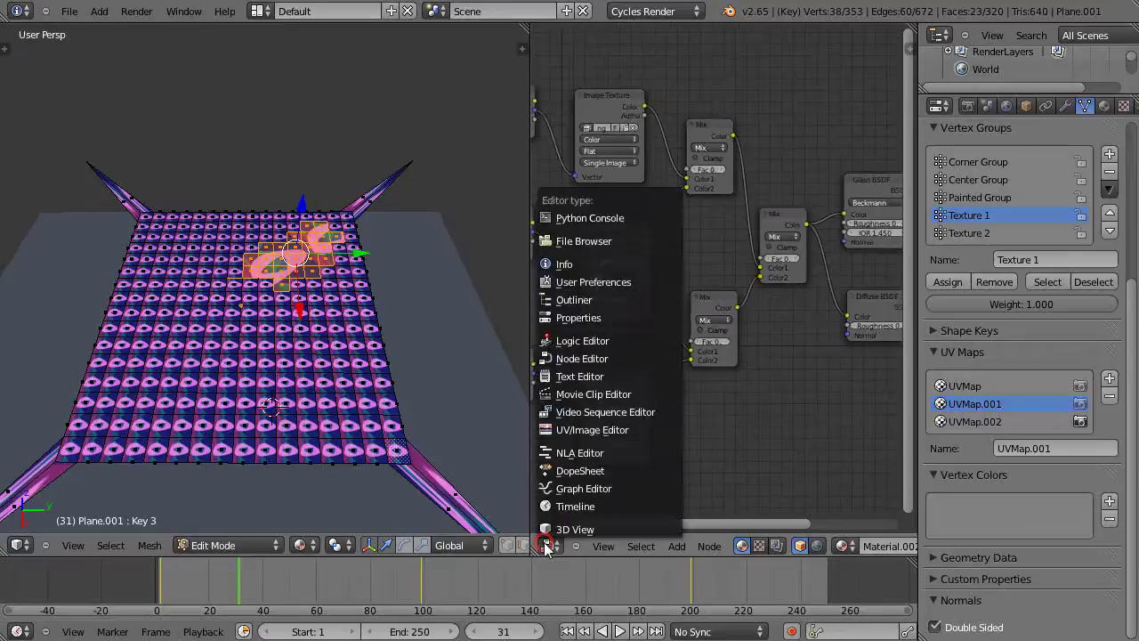
Switch the Node Editor to the UV/Image Editor and choose Scripted11.png as the patch image
{"action": "left_click", "coordinate": [578, 431]}
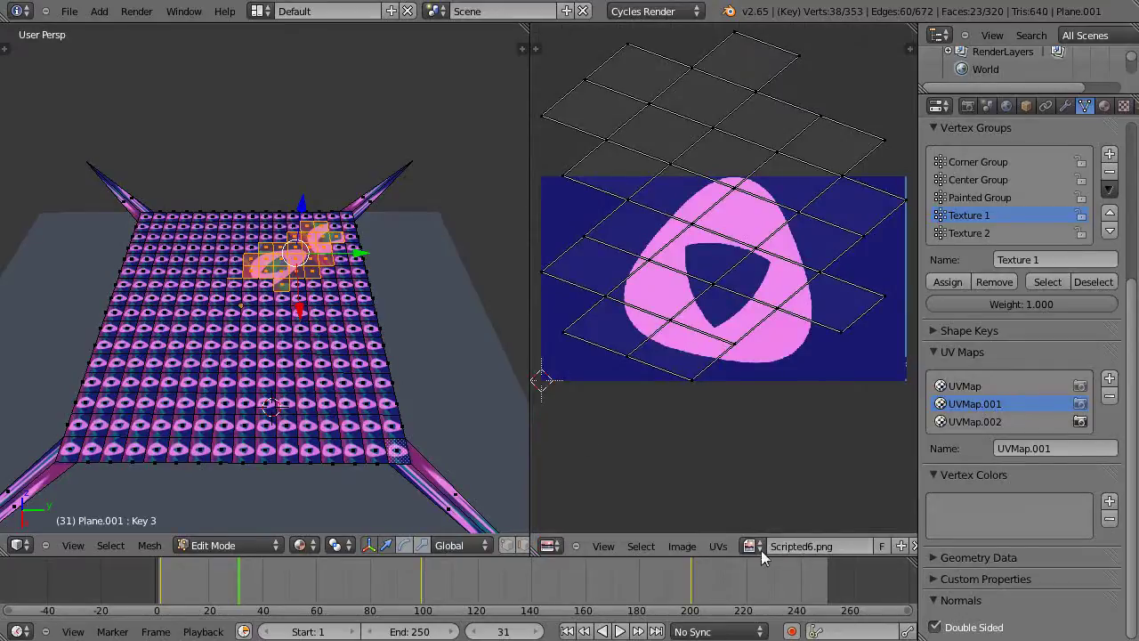
{"action": "left_click", "coordinate": [761, 549]}
{"action": "left_click", "coordinate": [759, 400]}
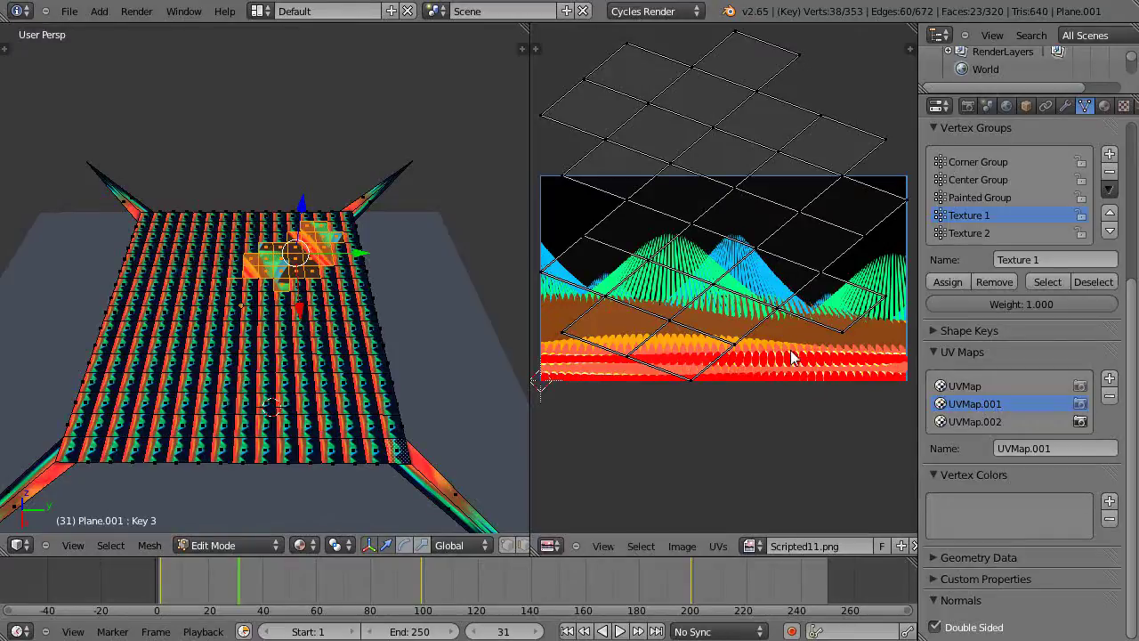
{"action": "scroll", "coordinate": [778, 329], "scroll_direction": "down", "scroll_amount": 1}
{"action": "scroll", "coordinate": [765, 312], "scroll_direction": "up", "scroll_amount": 2}
{"action": "scroll", "coordinate": [762, 309], "scroll_direction": "down", "scroll_amount": 2}
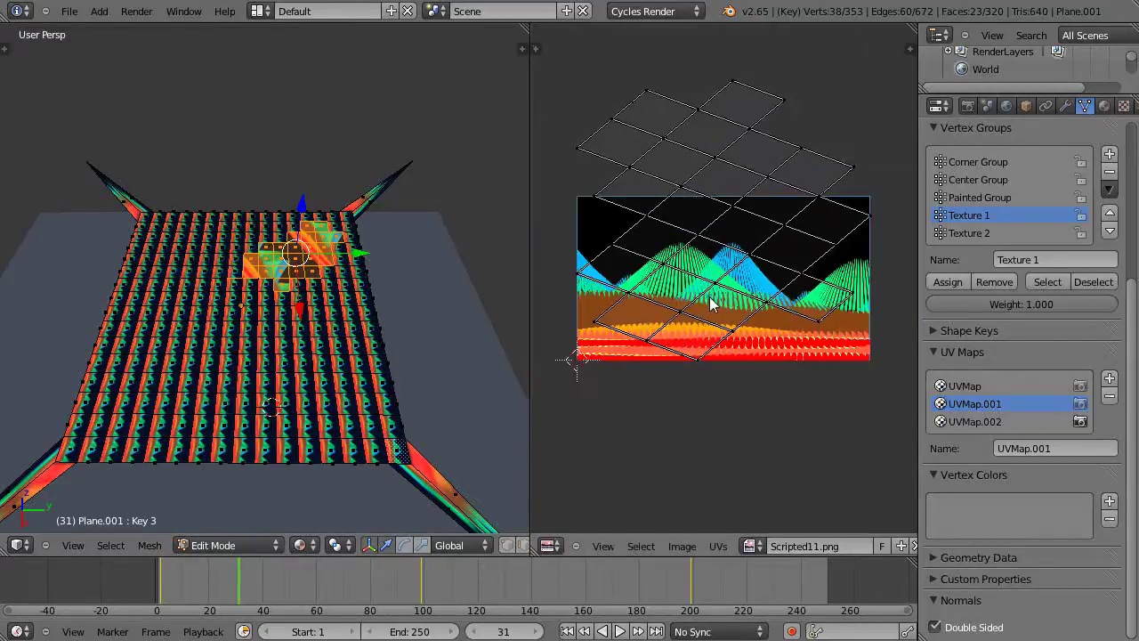